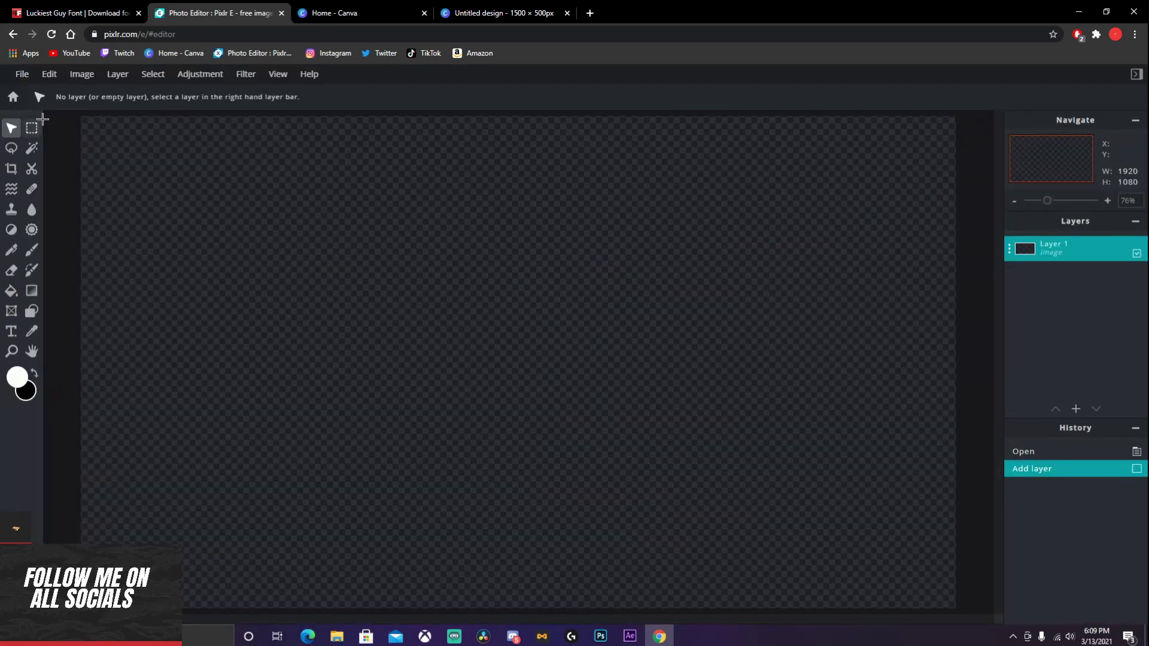
Add the 'Untitled design (5)' image file as a new layer
left_click(1076, 410)
left_click(1076, 411)
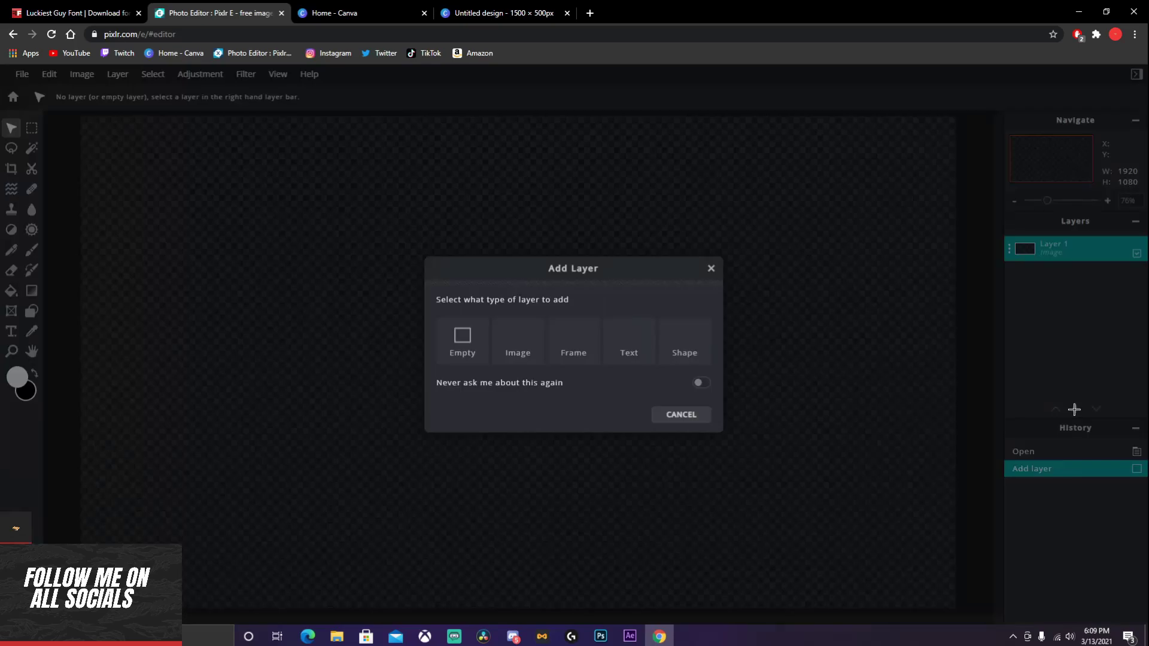
left_click(519, 350)
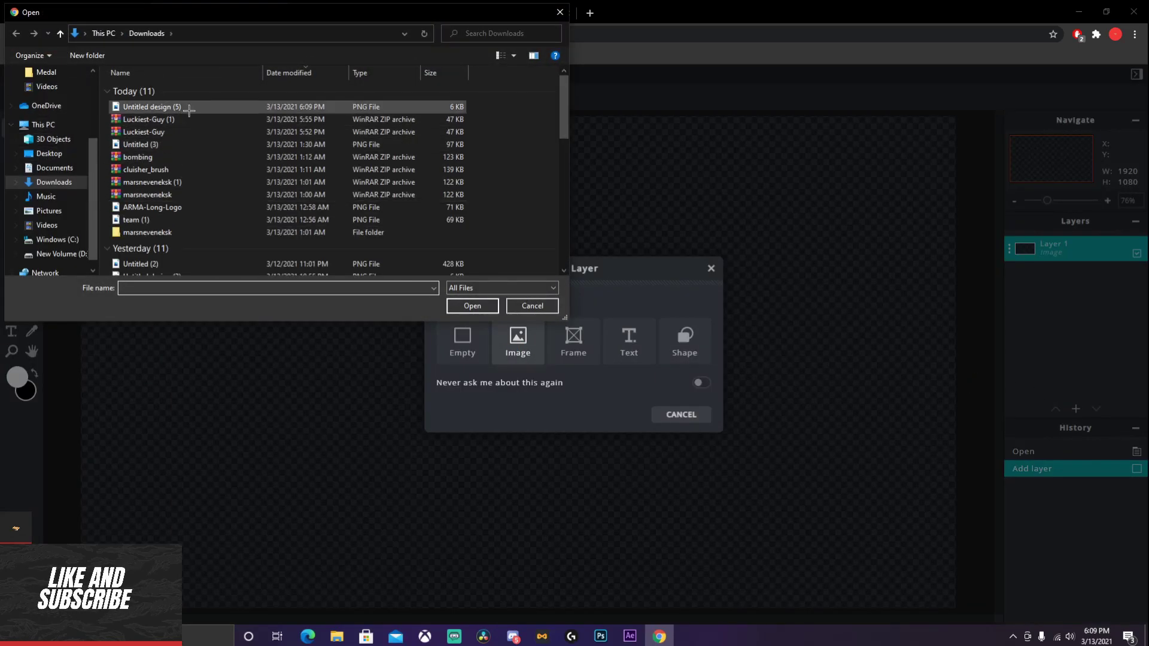
left_click(189, 108)
left_click(472, 306)
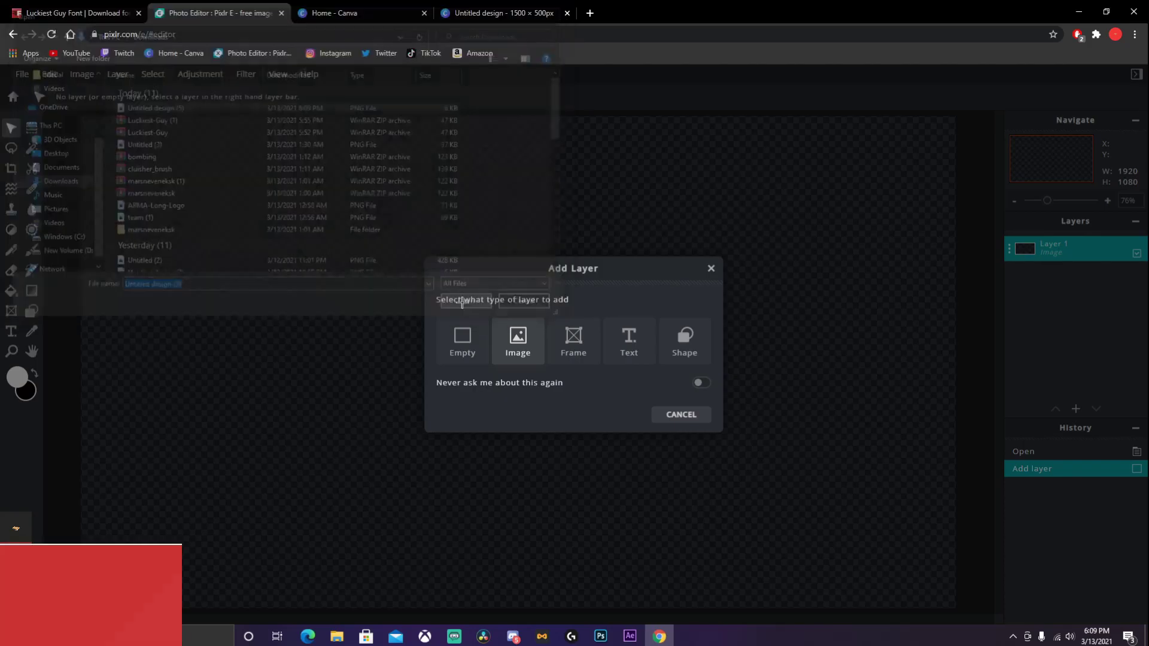
Shrink the white banner to 1361 × 454 and centre it on the canvas
left_click_drag(475, 366, 482, 357)
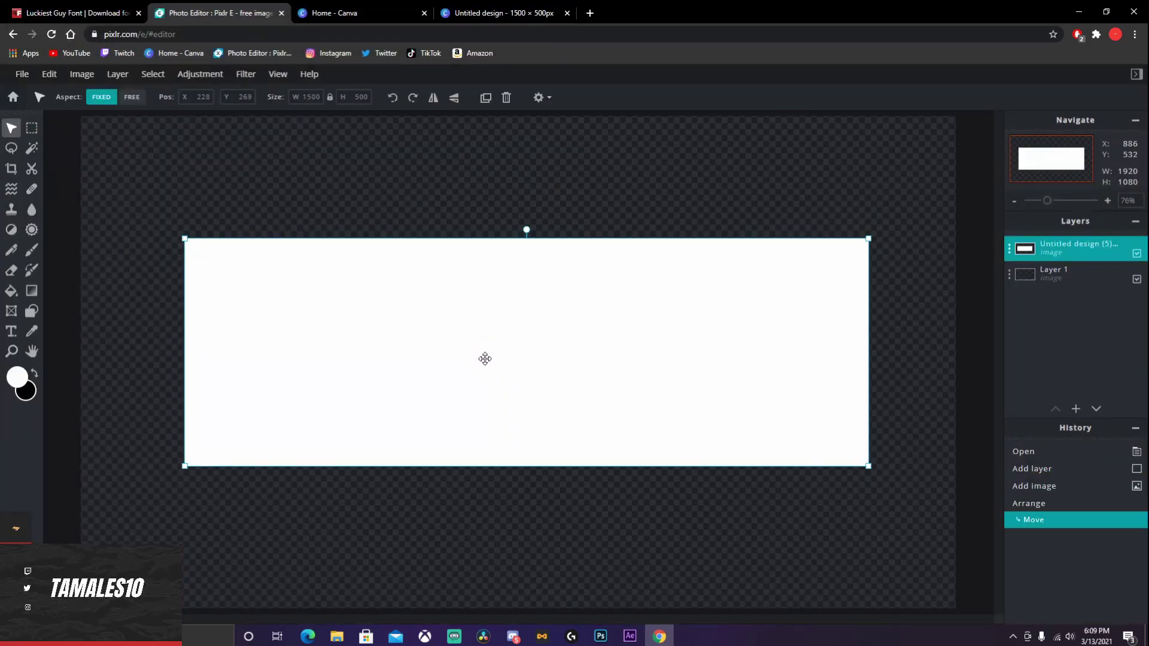
left_click_drag(866, 468, 802, 446)
mouse_move(643, 380)
left_mouse_down()
mouse_move(646, 364)
mouse_move(574, 367)
mouse_move(658, 371)
left_mouse_up()
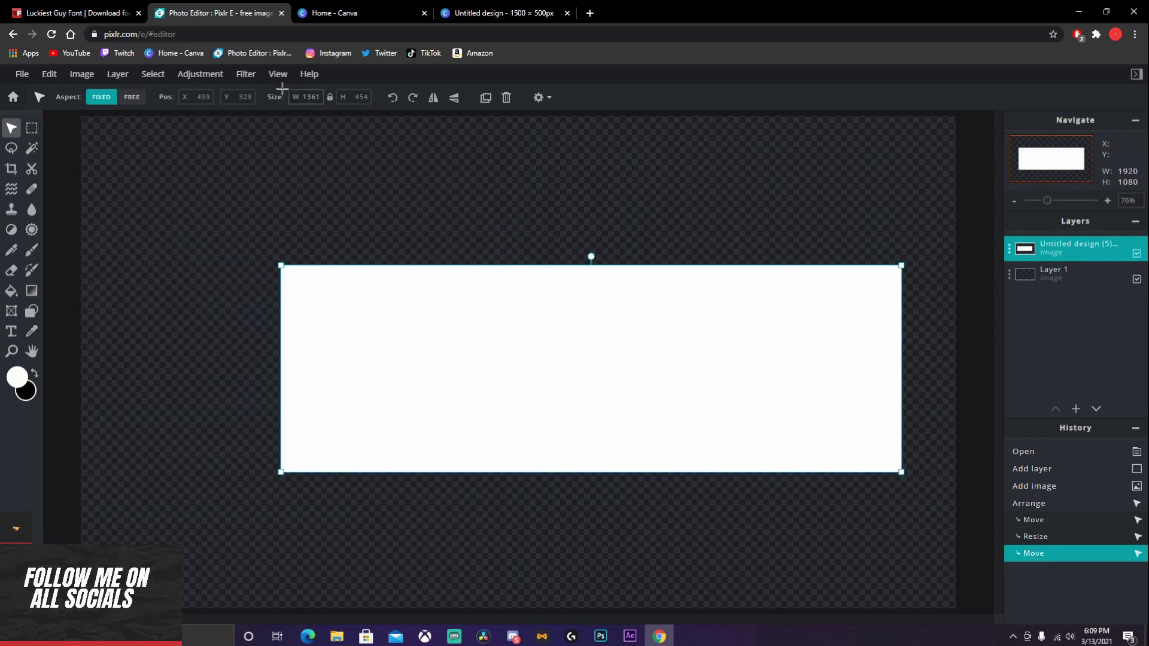
left_click(479, 235)
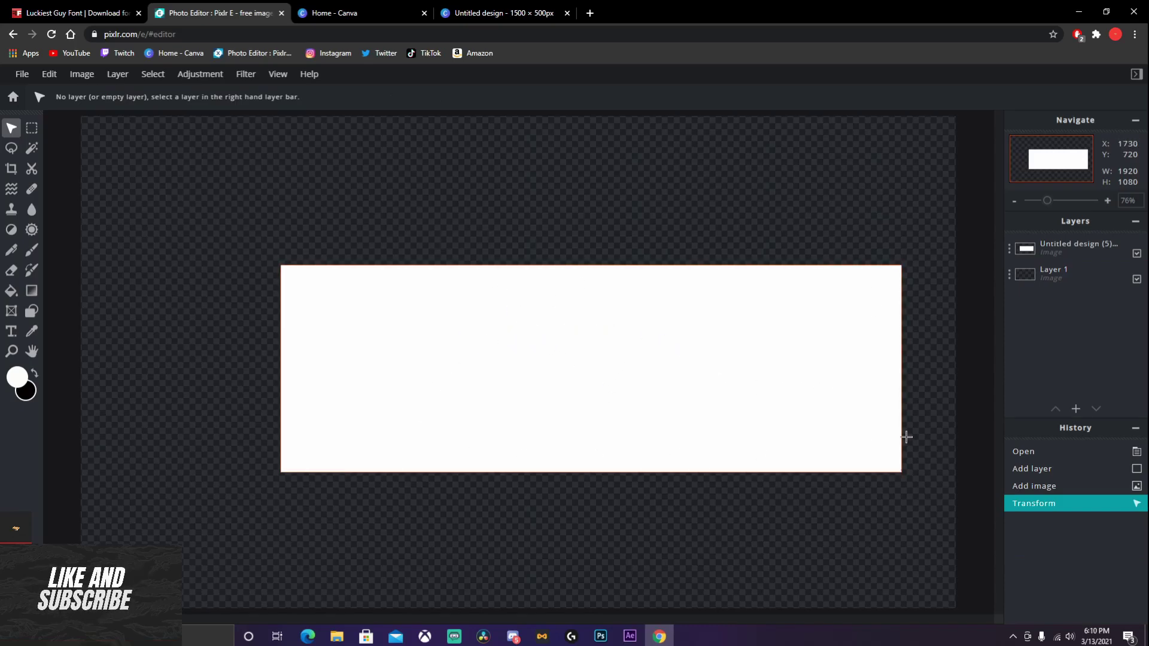
left_click(528, 358)
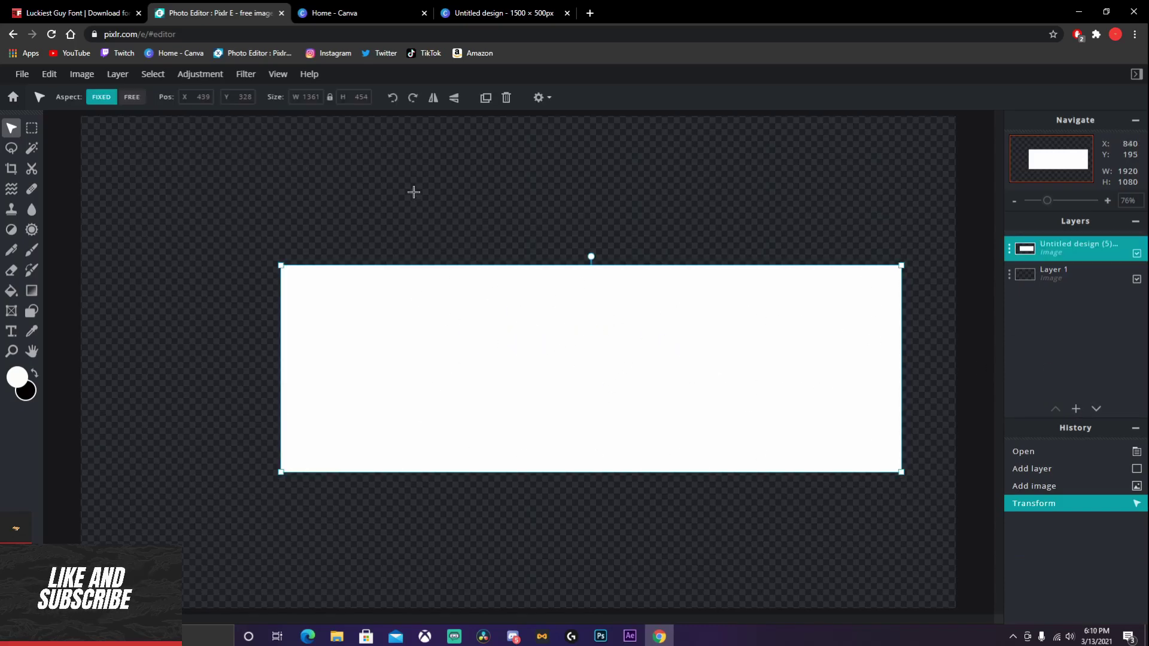
Open the Outer glow filter and set feather to 100% with a black glow colour
left_click(253, 81)
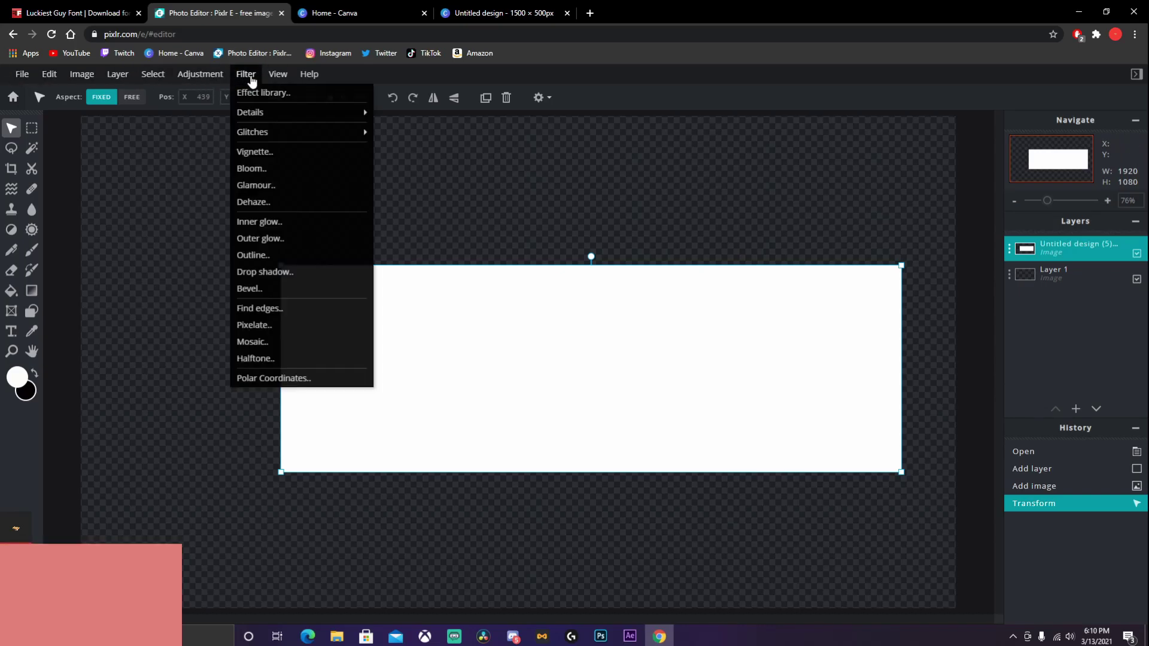
left_click(274, 239)
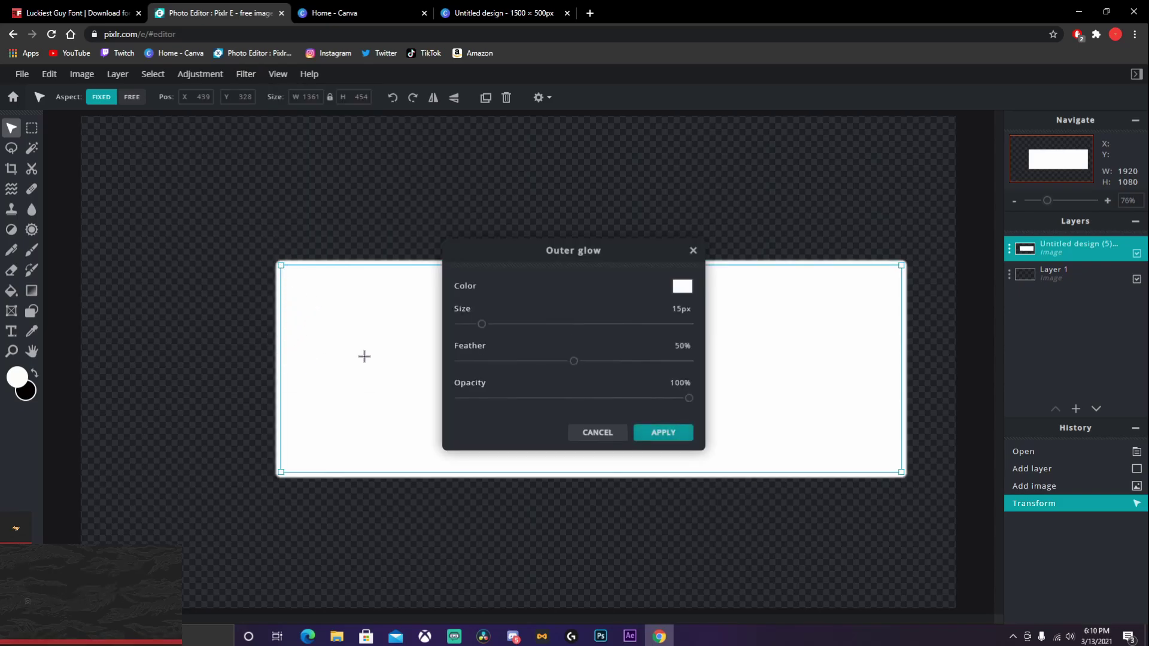
left_click_drag(573, 361, 734, 346)
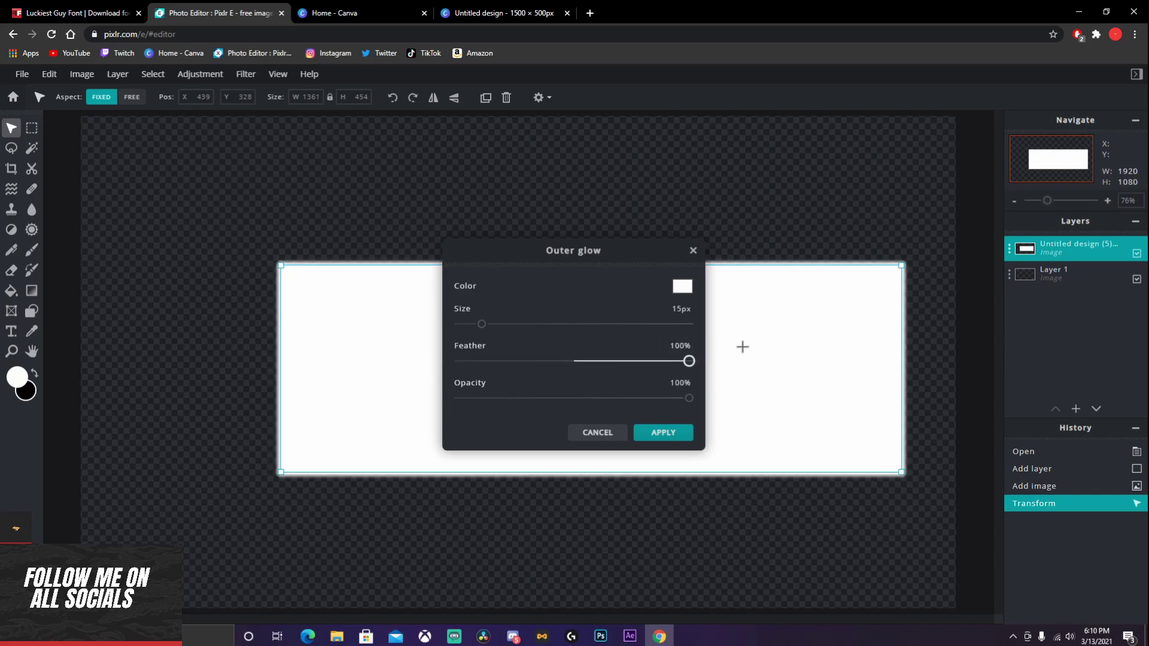
left_click(481, 324)
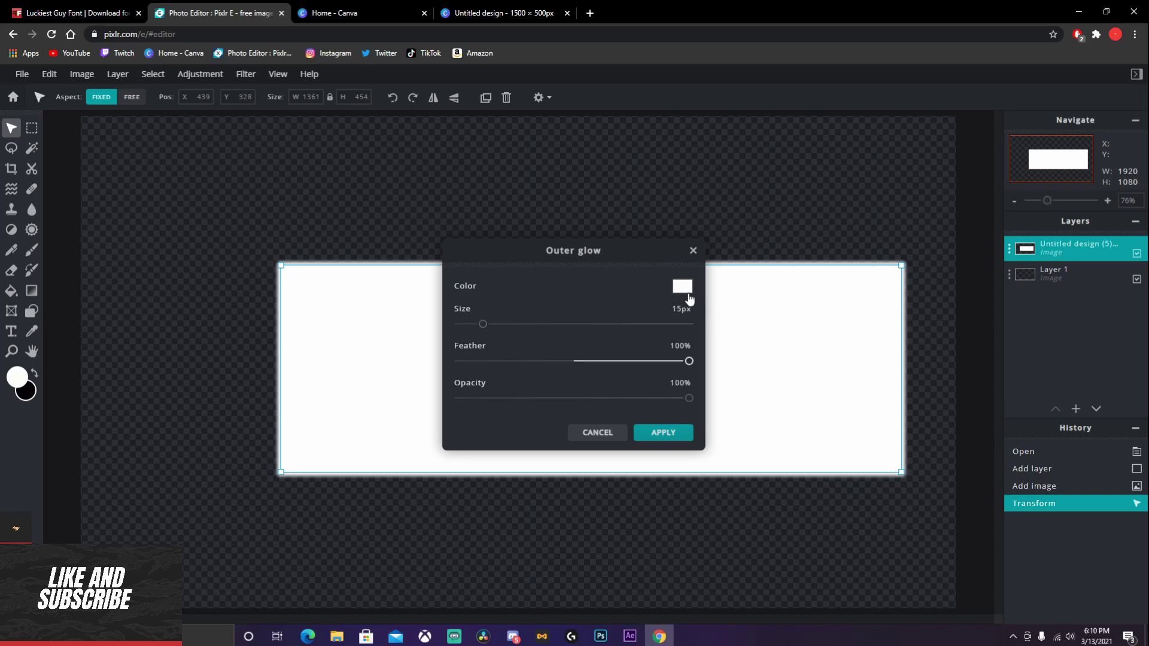
left_click(688, 289)
left_click_drag(458, 288, 626, 441)
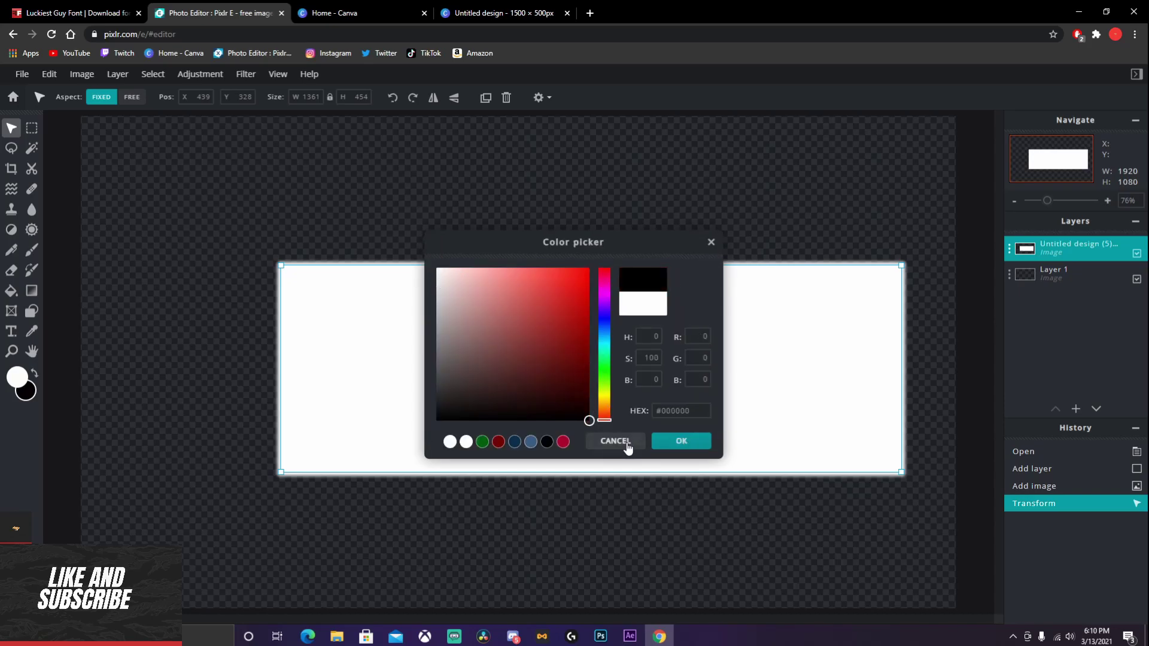
left_click(673, 440)
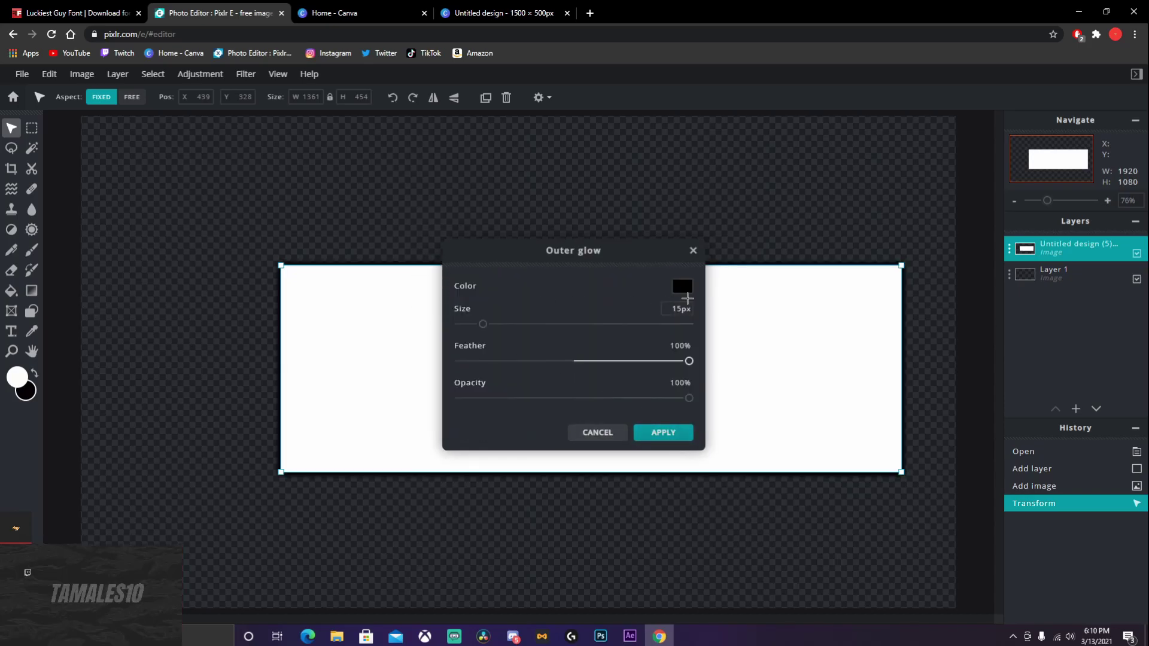
Set the glow size to 23px and opacity to 81%, then apply it
left_click_drag(480, 325, 475, 326)
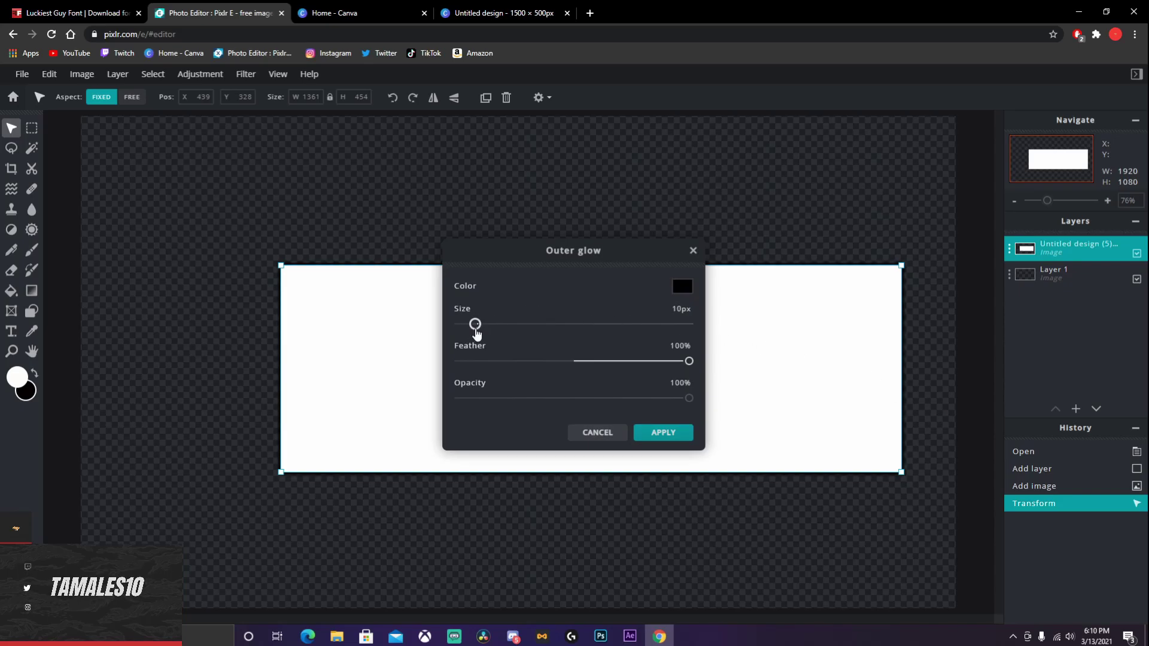
left_click_drag(688, 399, 670, 399)
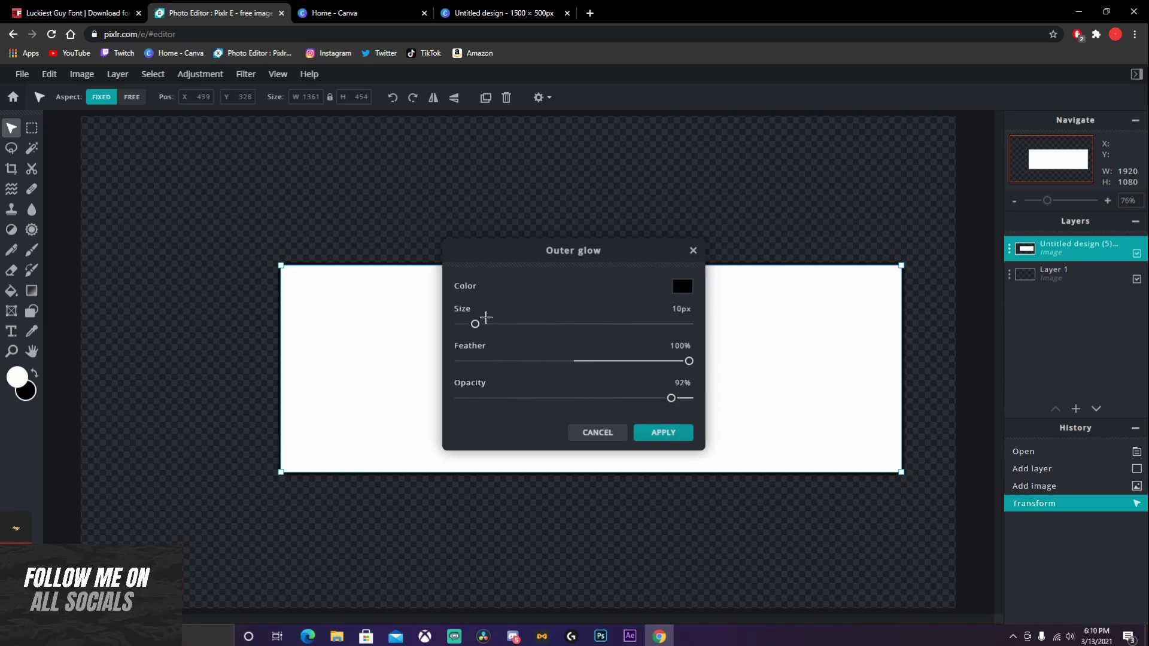
left_click_drag(475, 324, 498, 324)
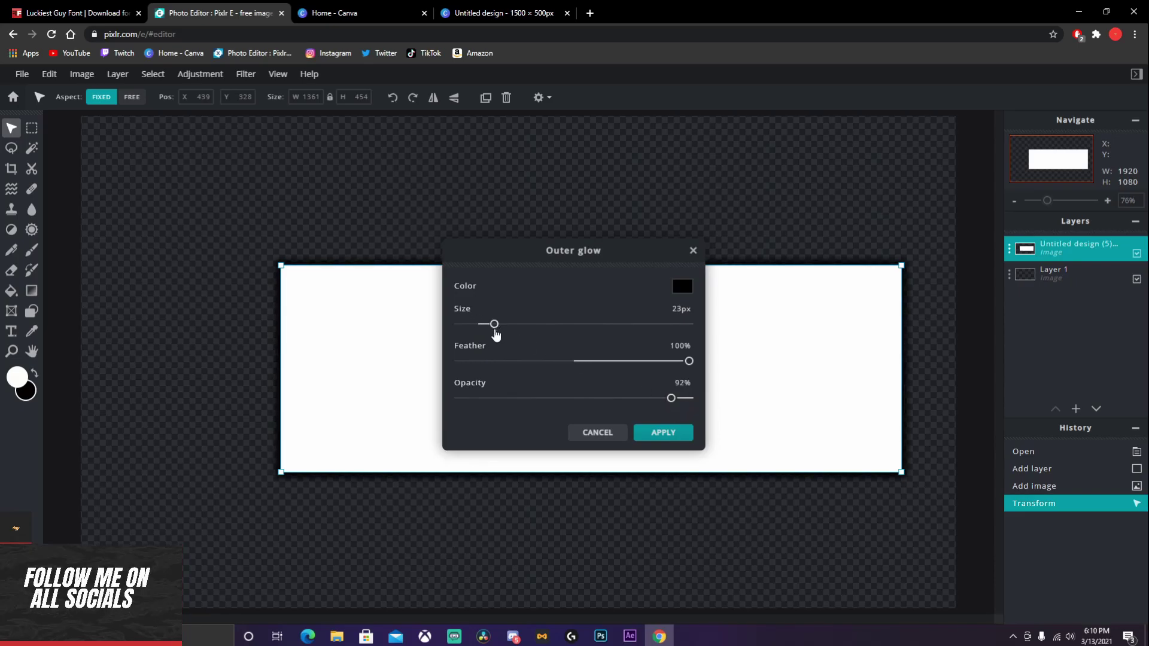
left_click_drag(667, 405, 648, 409)
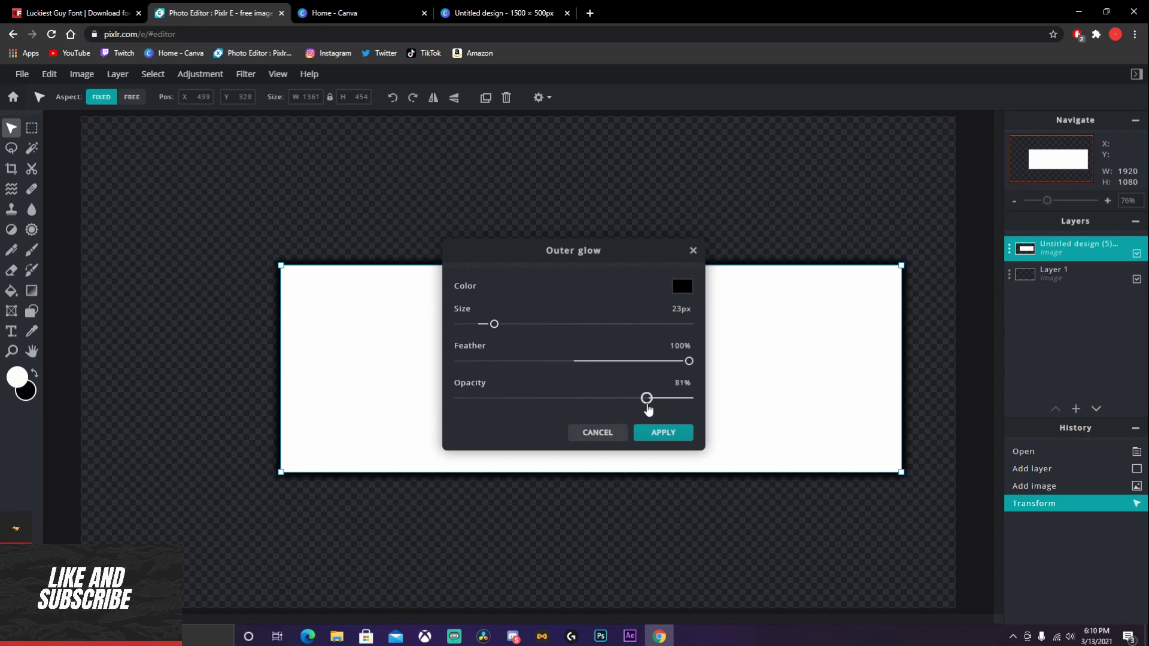
left_click(679, 433)
left_click(245, 156)
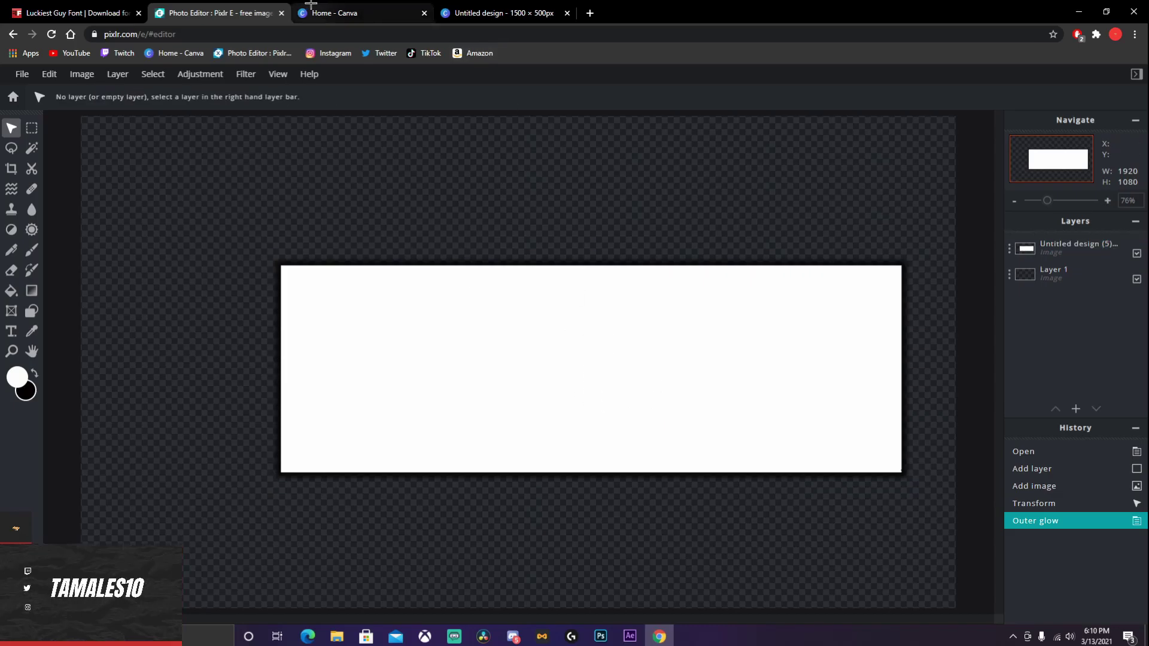
Close the Home - Canva and Untitled design tabs and search 'focus skin png' in a new tab
left_click(420, 12)
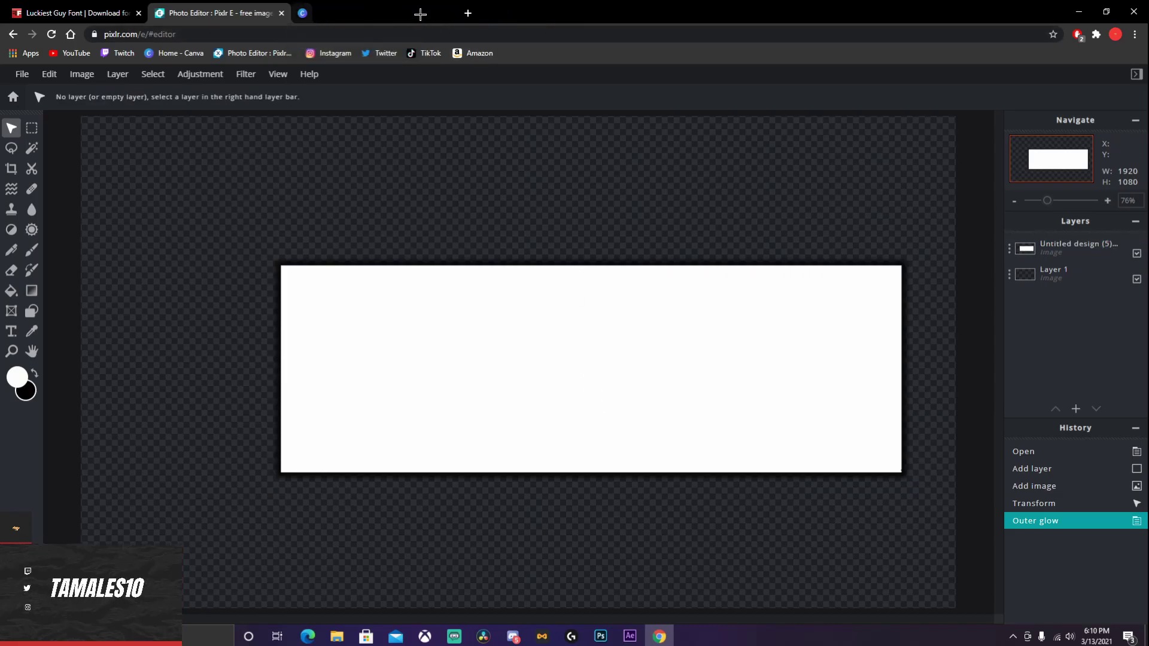
left_click(421, 13)
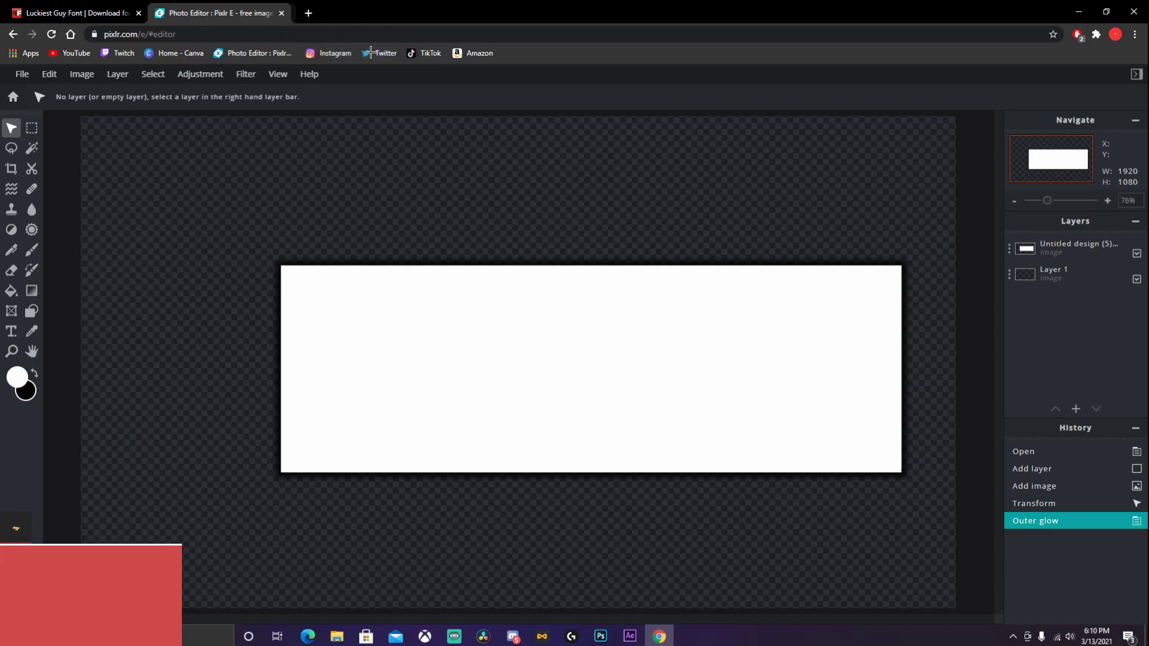
left_click(308, 12)
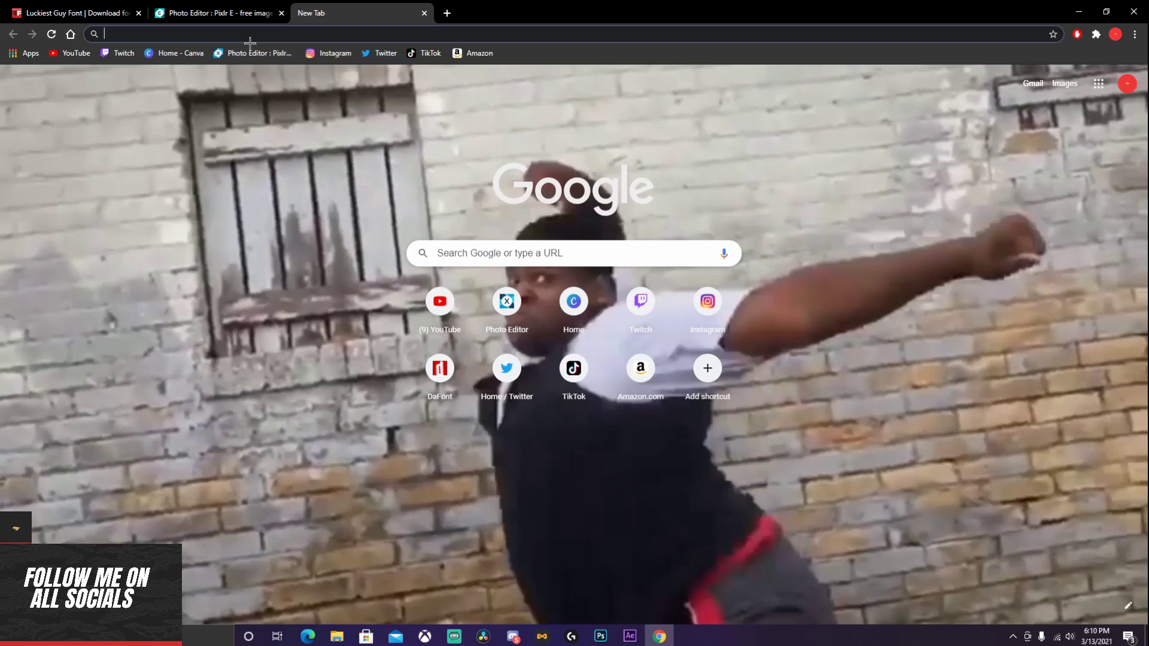
type("fo")
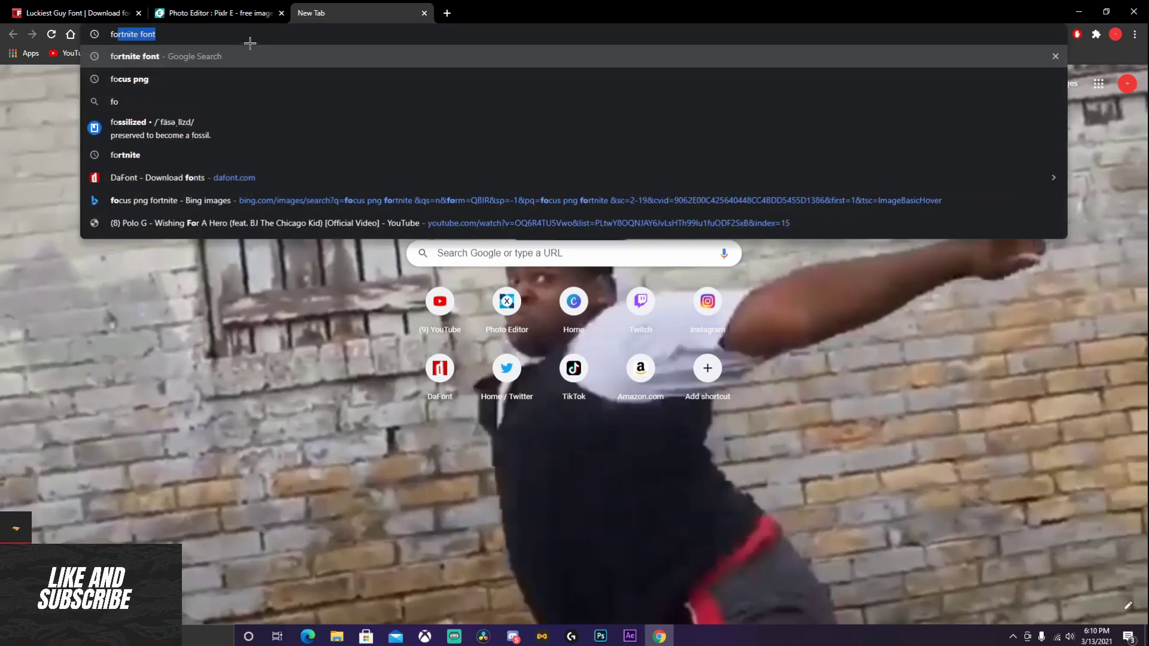
type("ur")
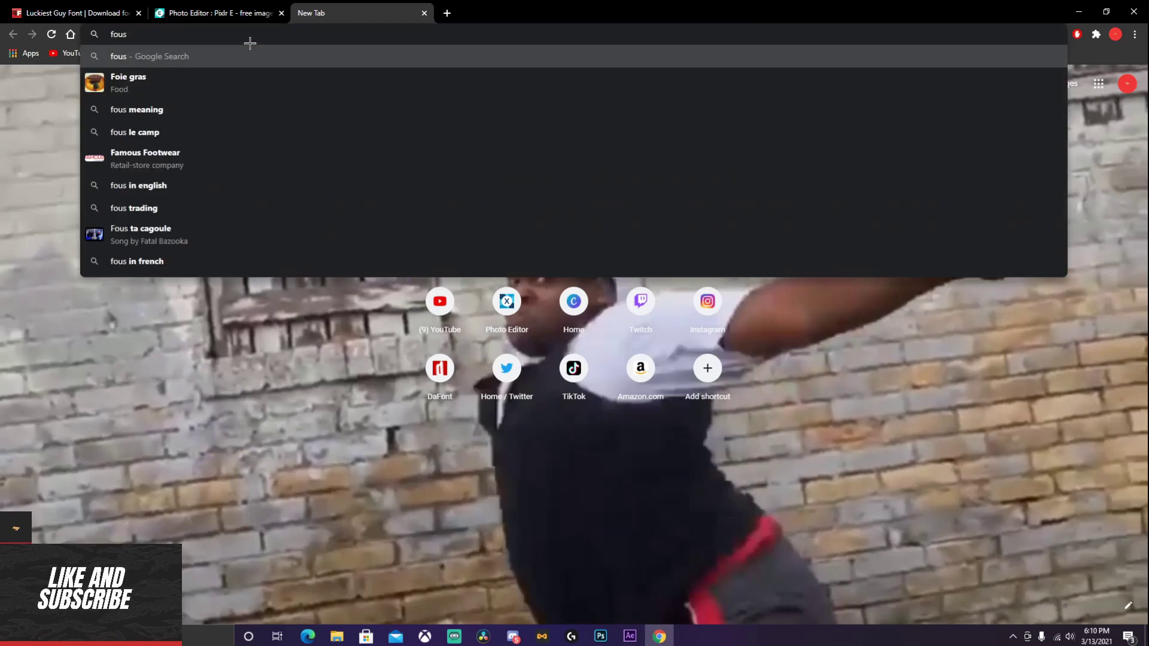
key("BackSpace")
key("BackSpace")
type("cus")
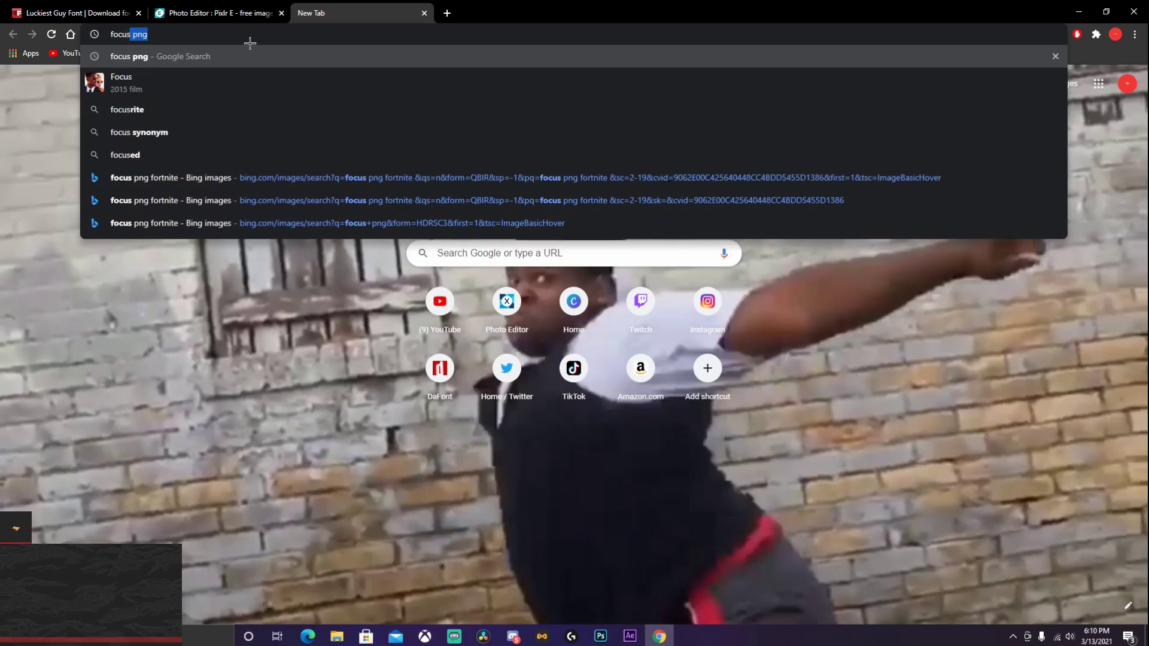
type(" skin ")
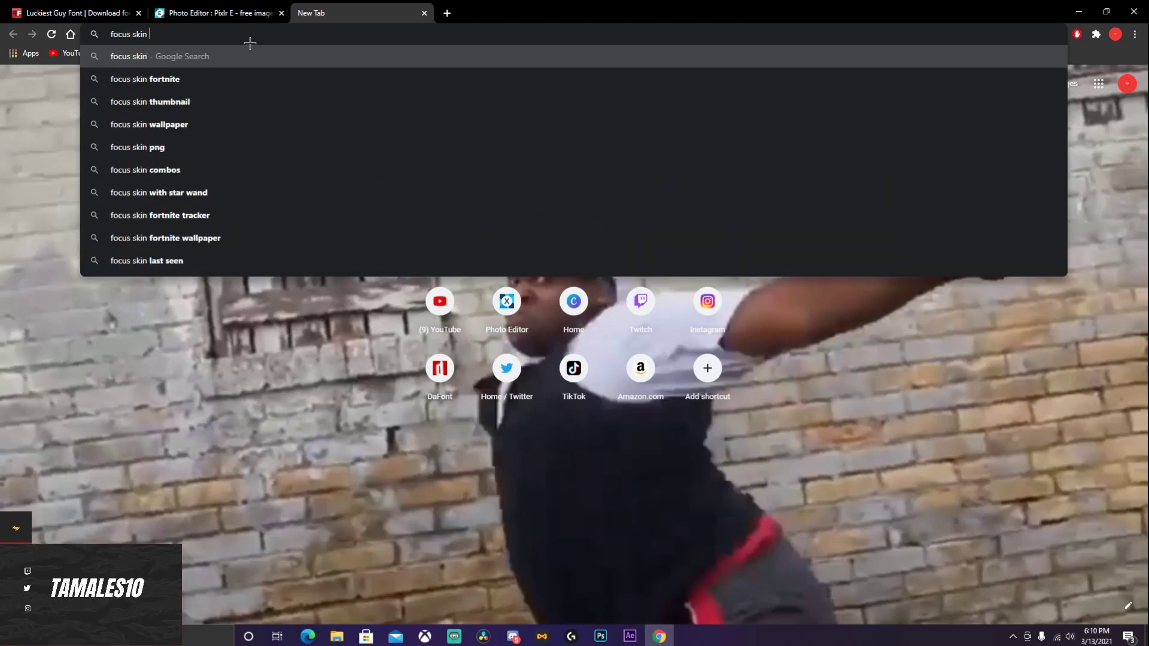
type("png")
key("Return")
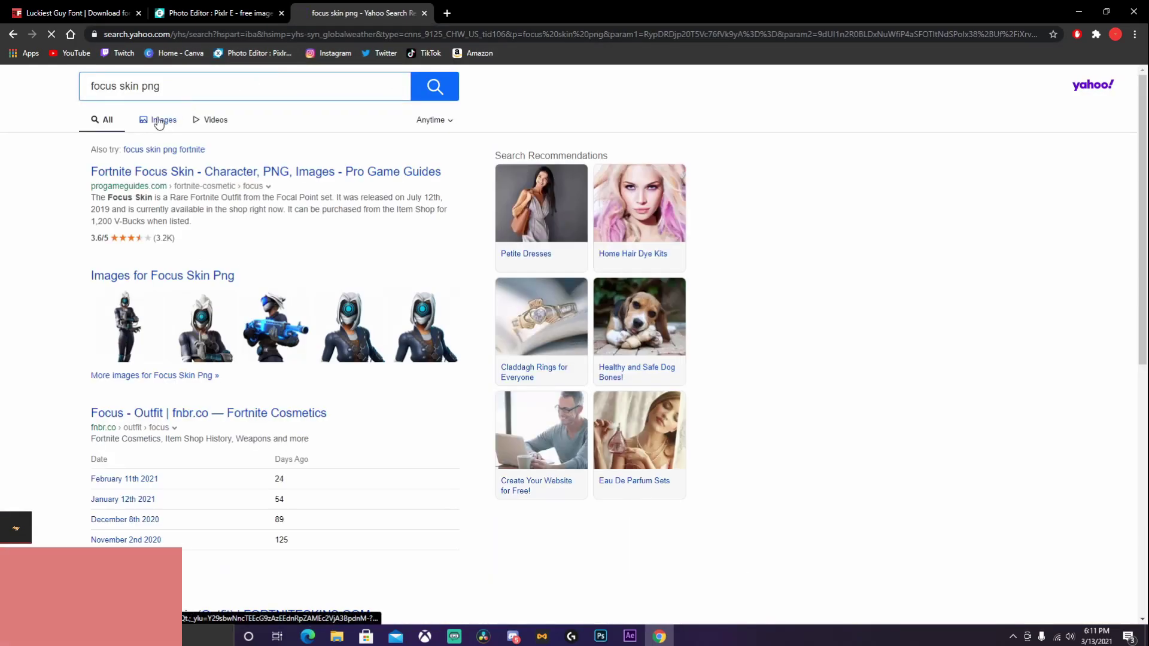
Save the Fortnite_Fokus_Skin.png image from Yahoo image results to Camera Roll
left_click(159, 117)
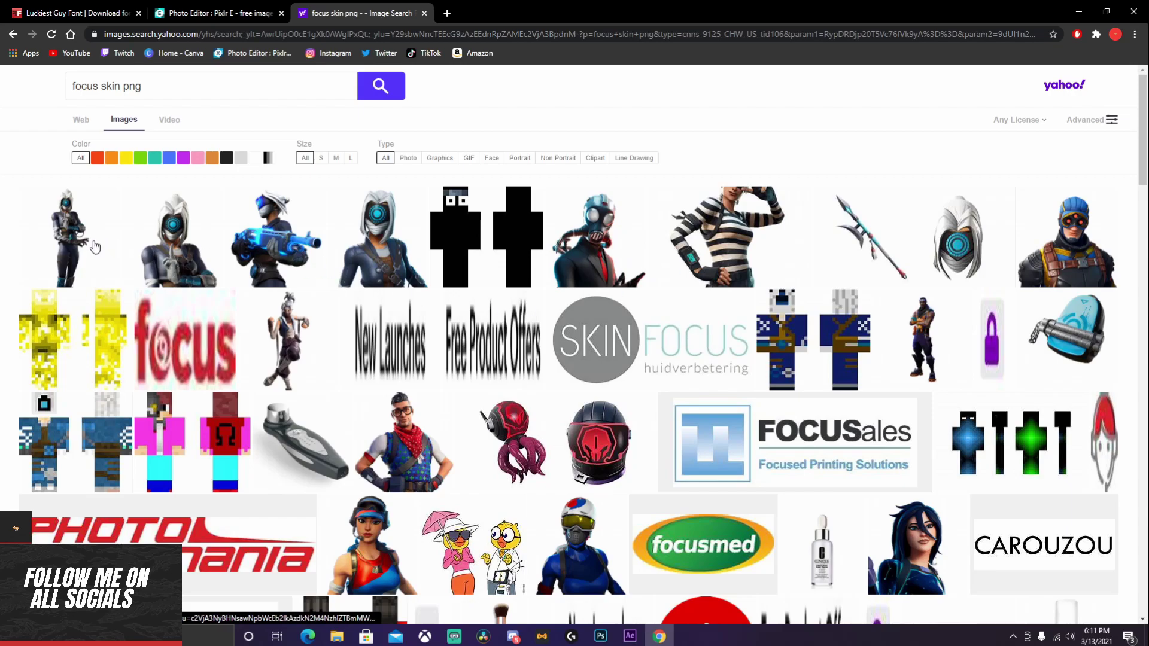
left_click(389, 252)
right_click(477, 349)
left_click(551, 372)
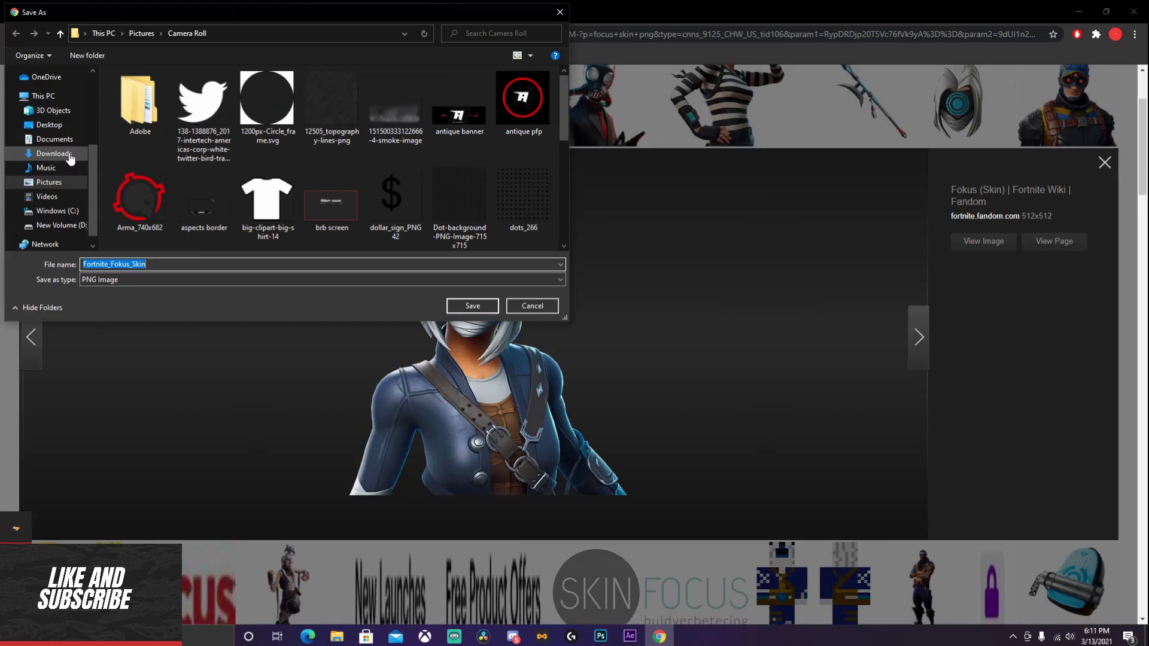
left_click(64, 130)
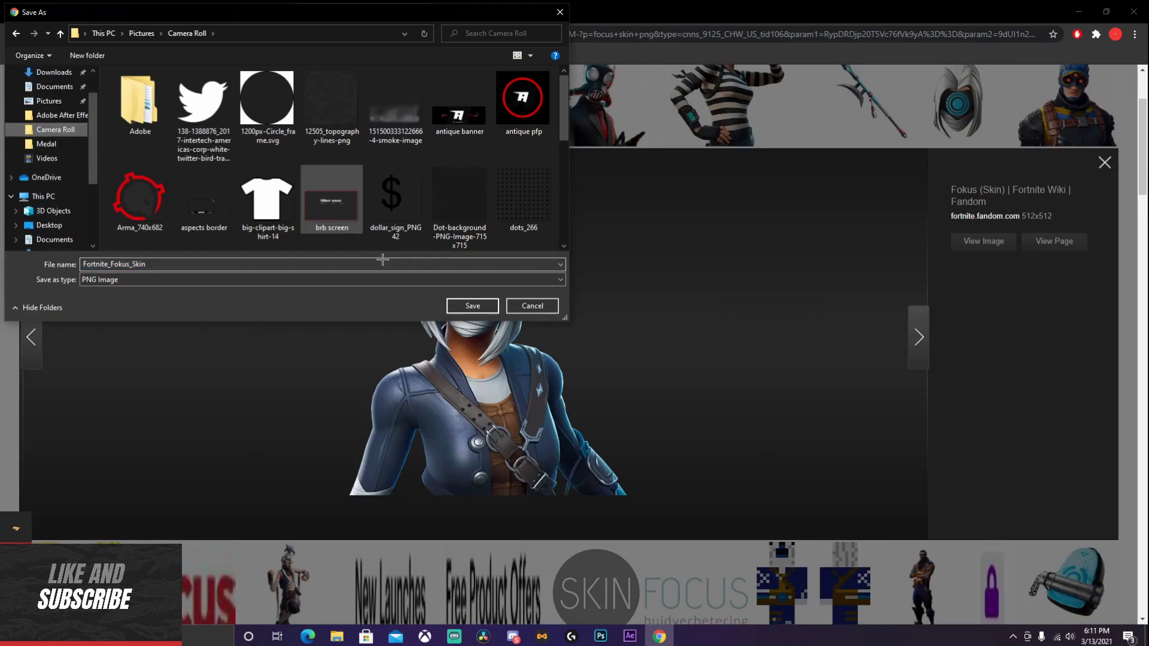
key("Return")
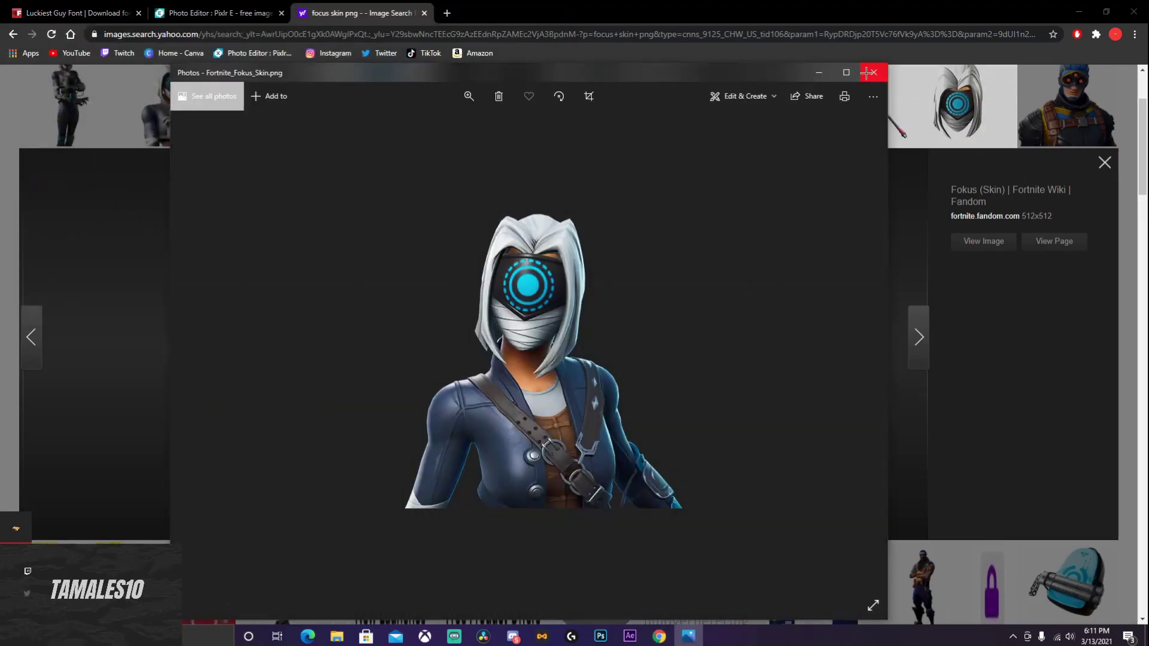
Close the image viewer and preview and return to the Pixlr editor tab
key("alt+F4")
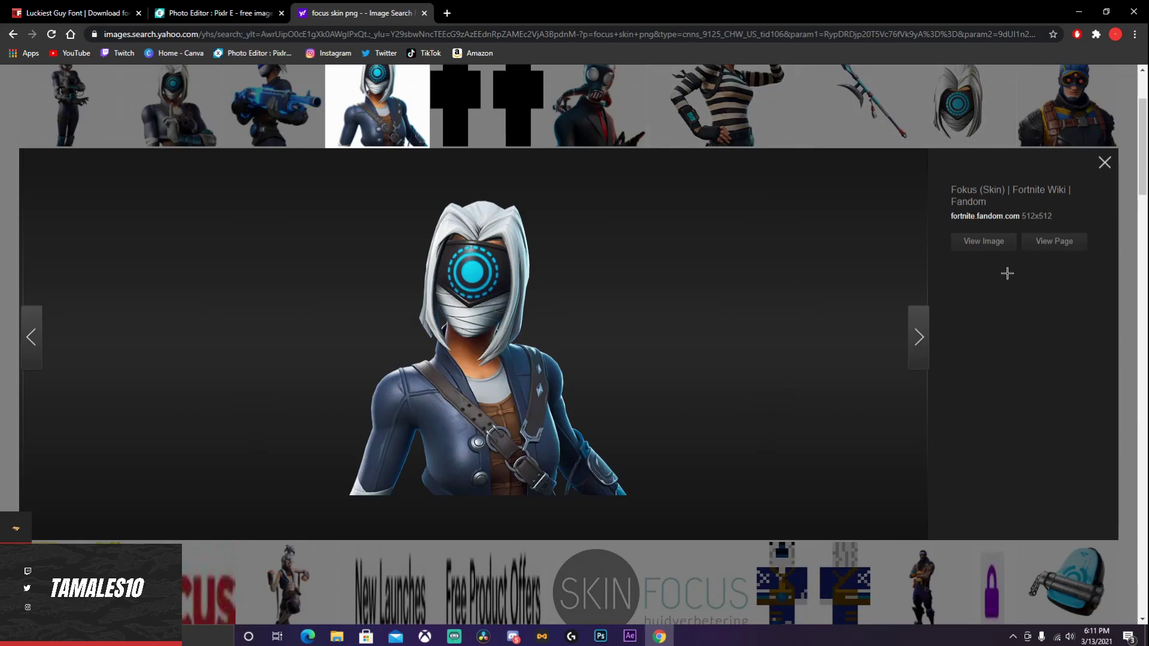
left_click(1103, 162)
scroll(482, 277, "down", 1)
left_click(215, 12)
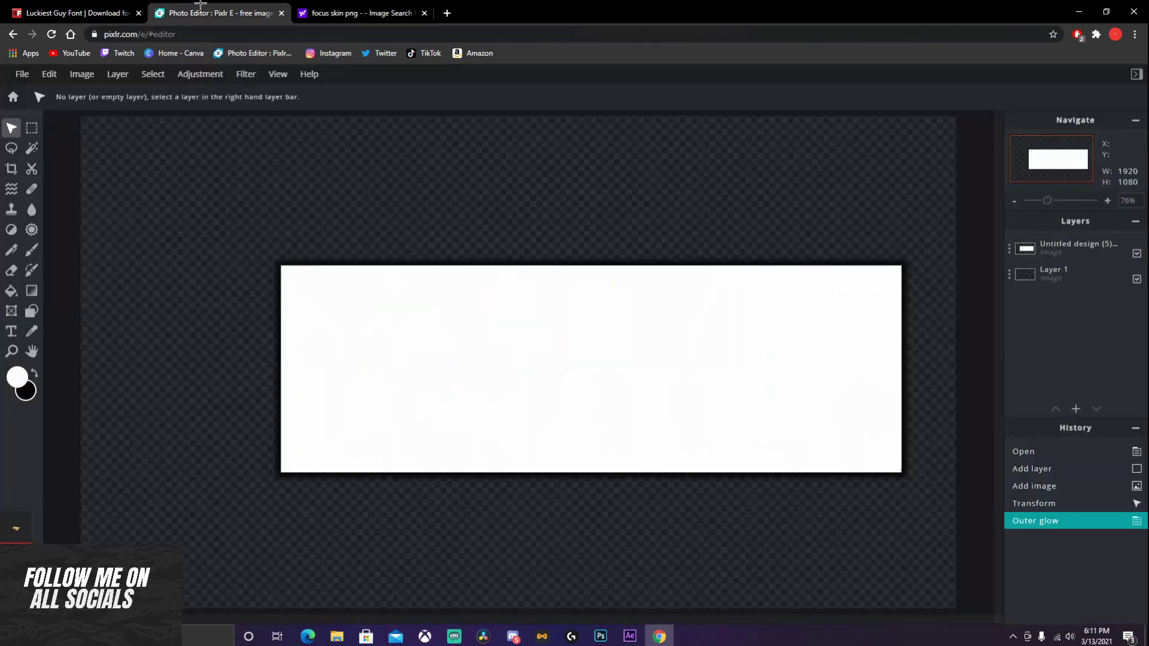
Open Pixlr E in a new tab and create a blank 1920 × 1080 canvas
left_click(443, 13)
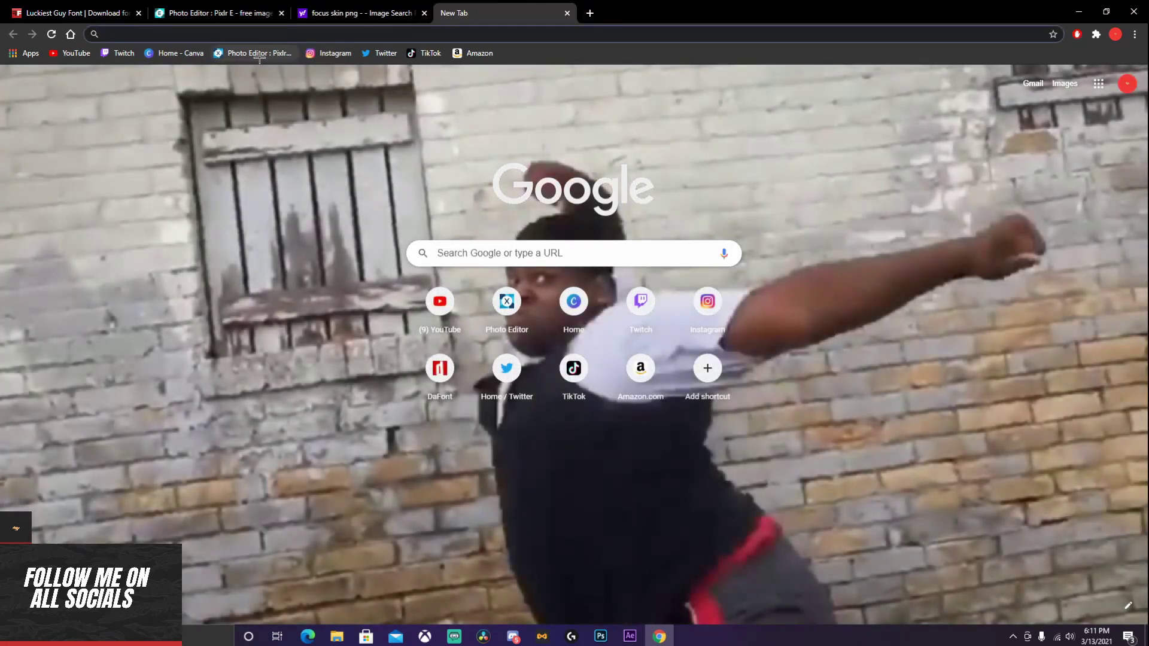
left_click(259, 54)
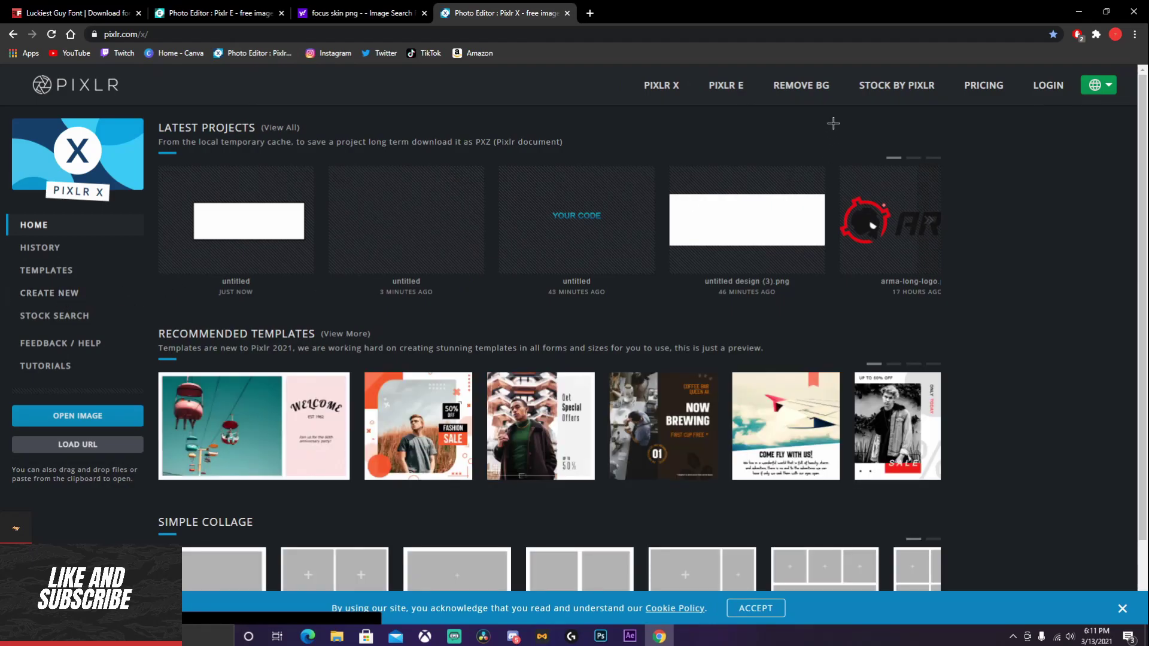
left_click(731, 88)
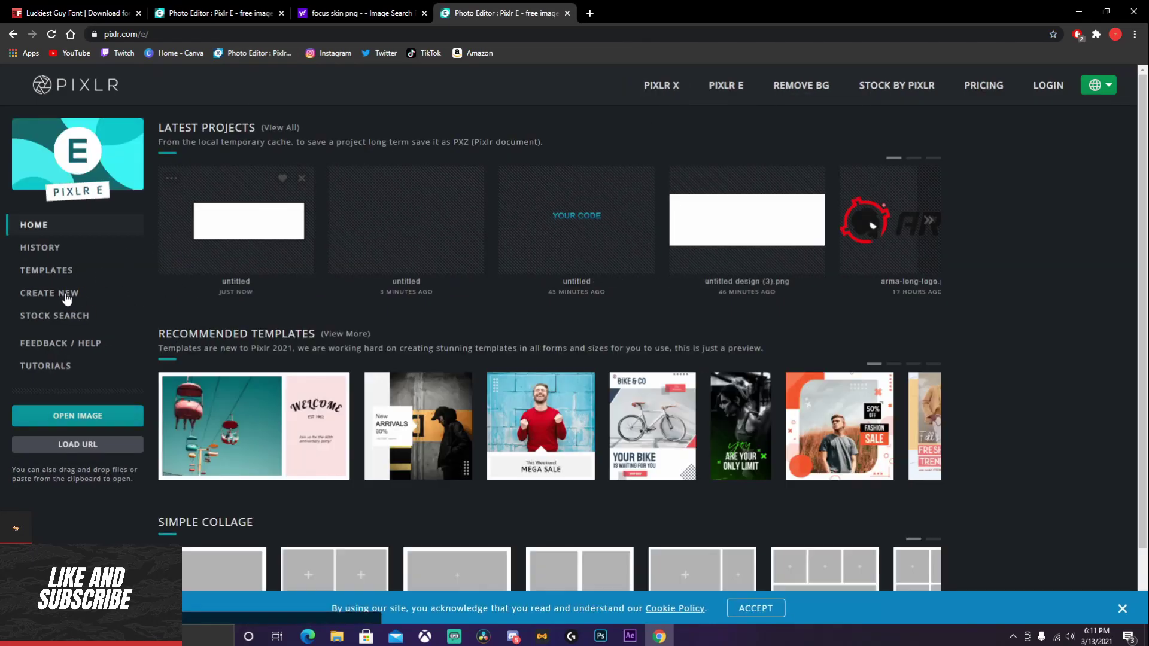
left_click(52, 293)
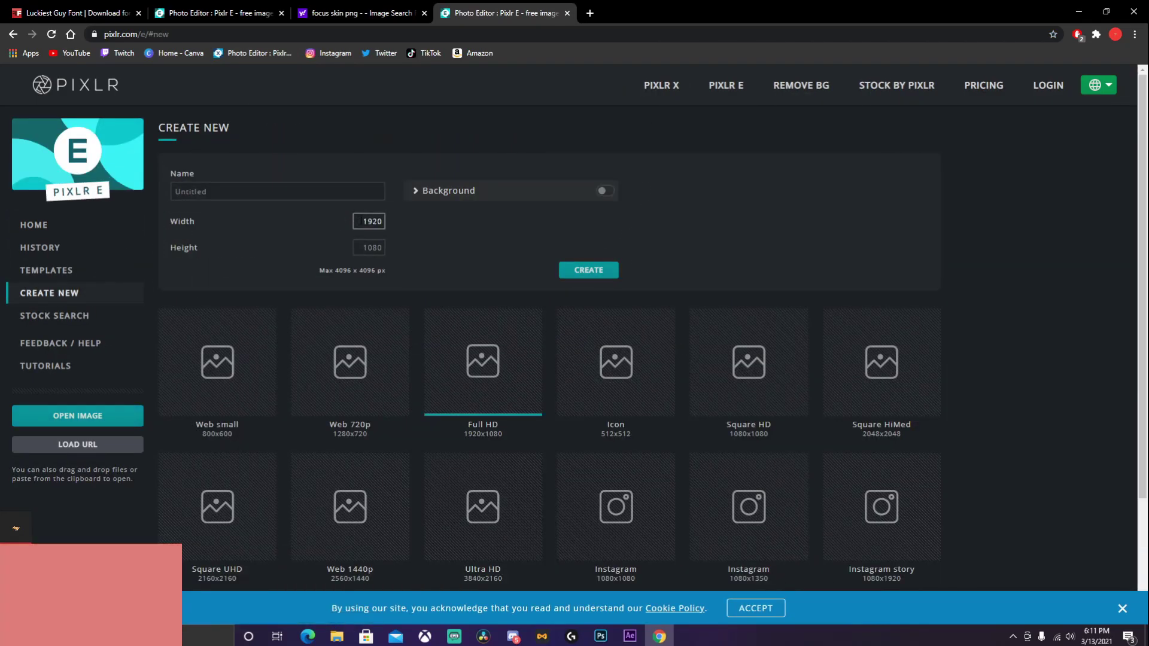
left_click(382, 224)
left_click(570, 270)
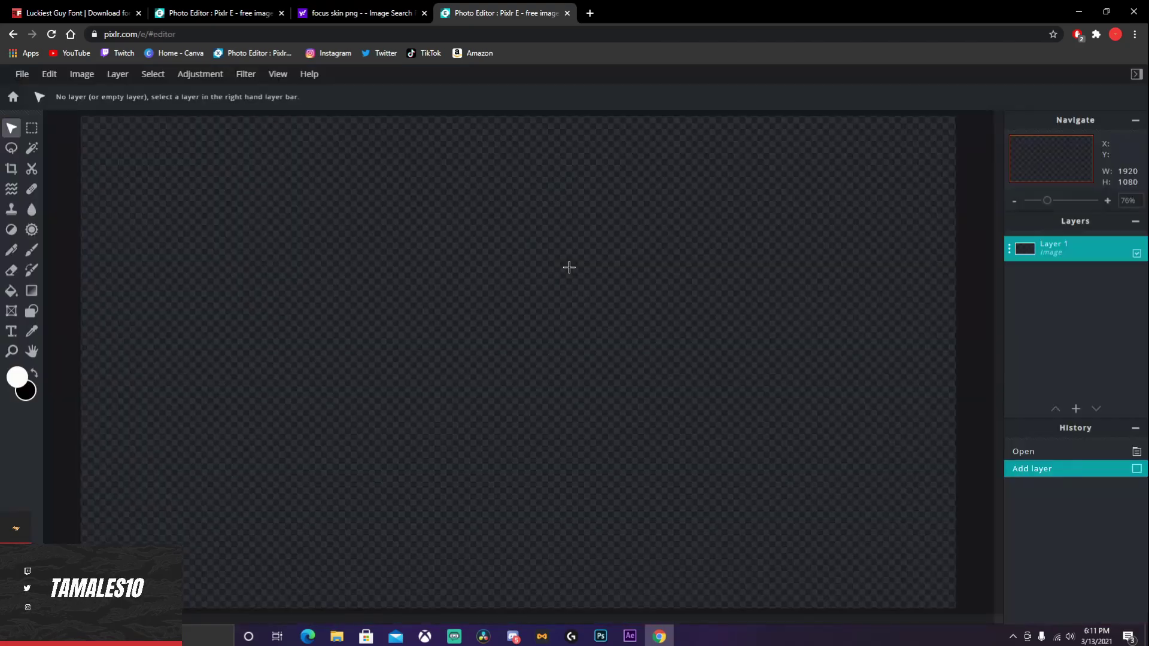
Add Fortnite_Fokus_Skin from Camera Roll as a layer and enlarge it to 1144 × 1144
left_click(1075, 409)
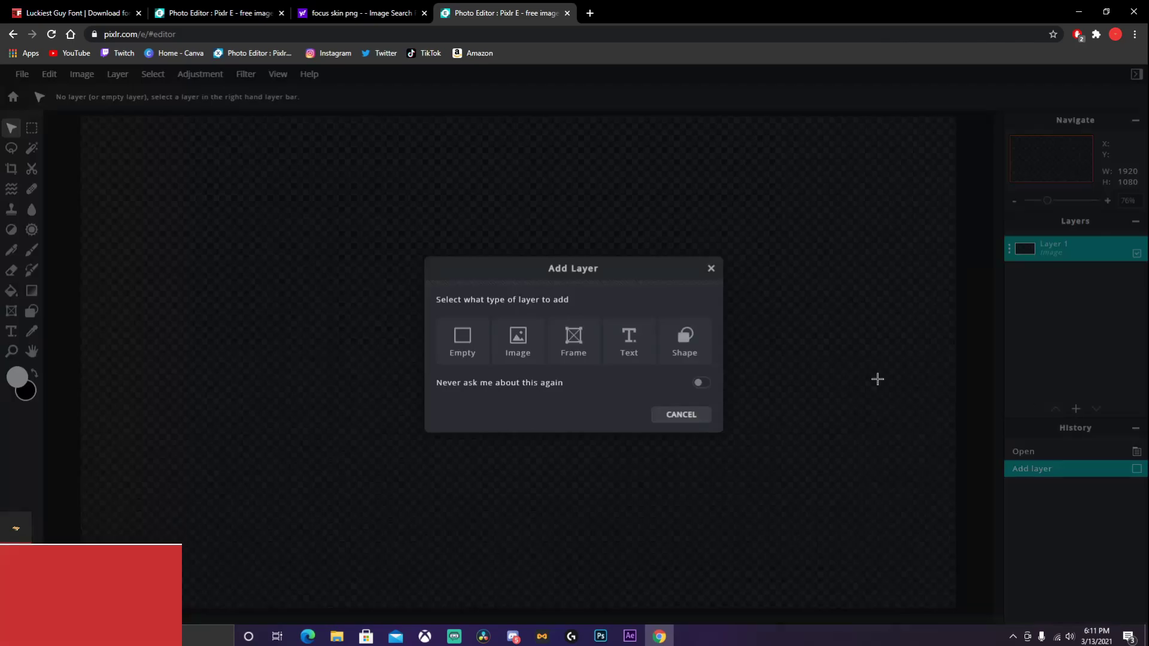
left_click(518, 341)
scroll(51, 178, "up", 5)
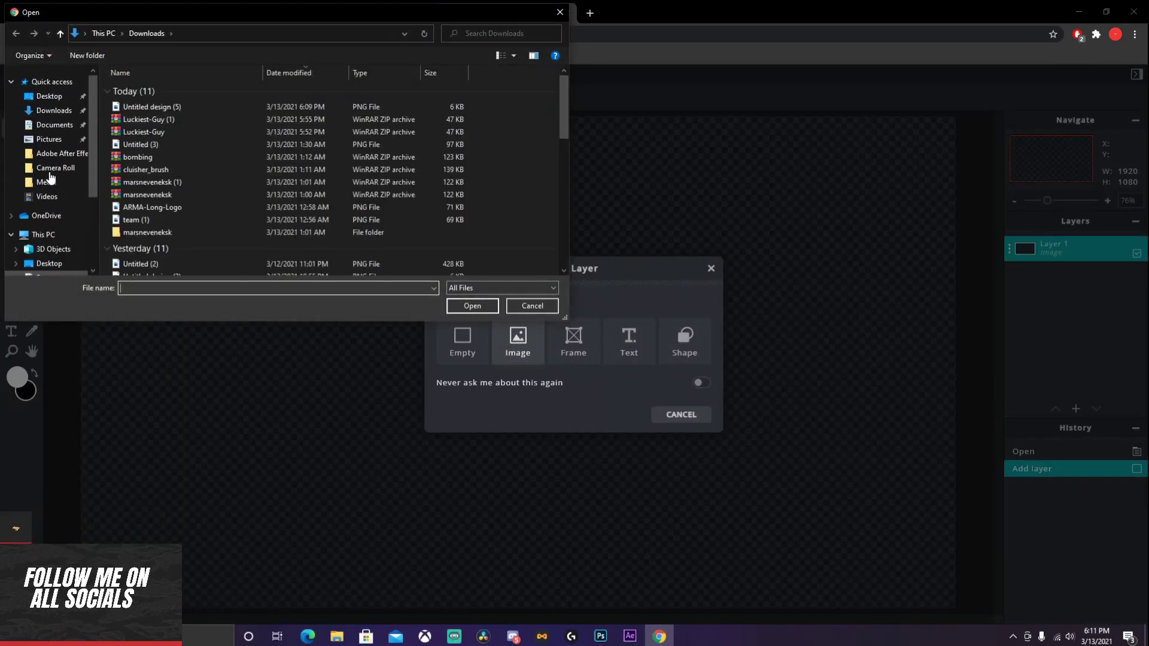
left_click(149, 107)
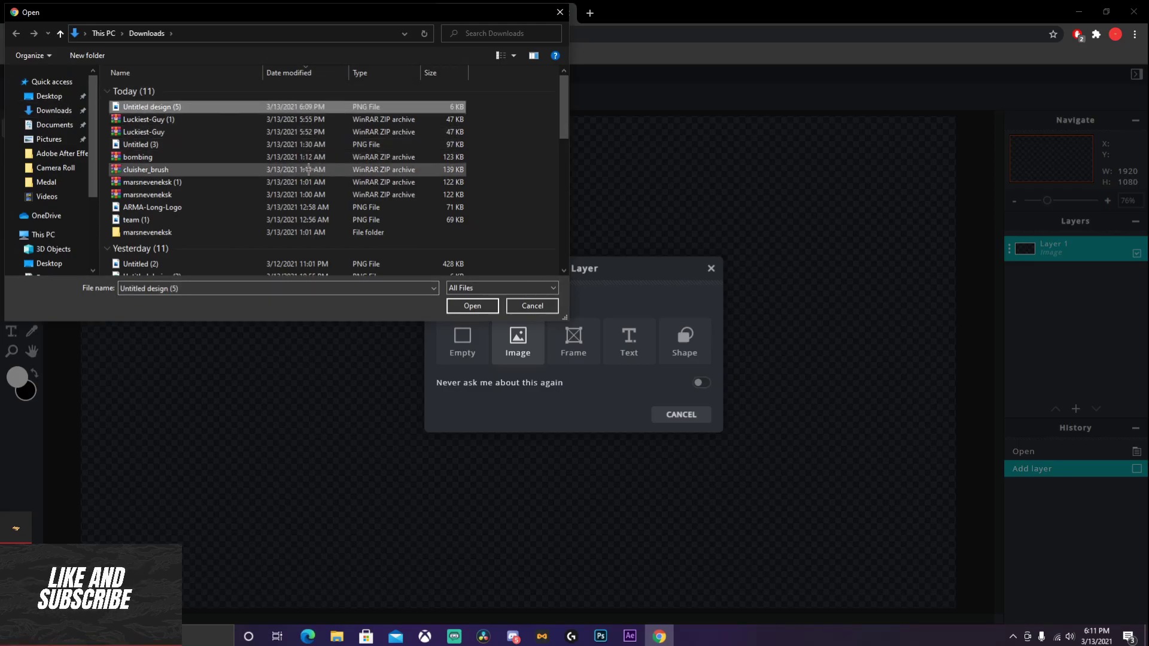
left_click(56, 168)
scroll(358, 186, "down", 2)
left_click(267, 233)
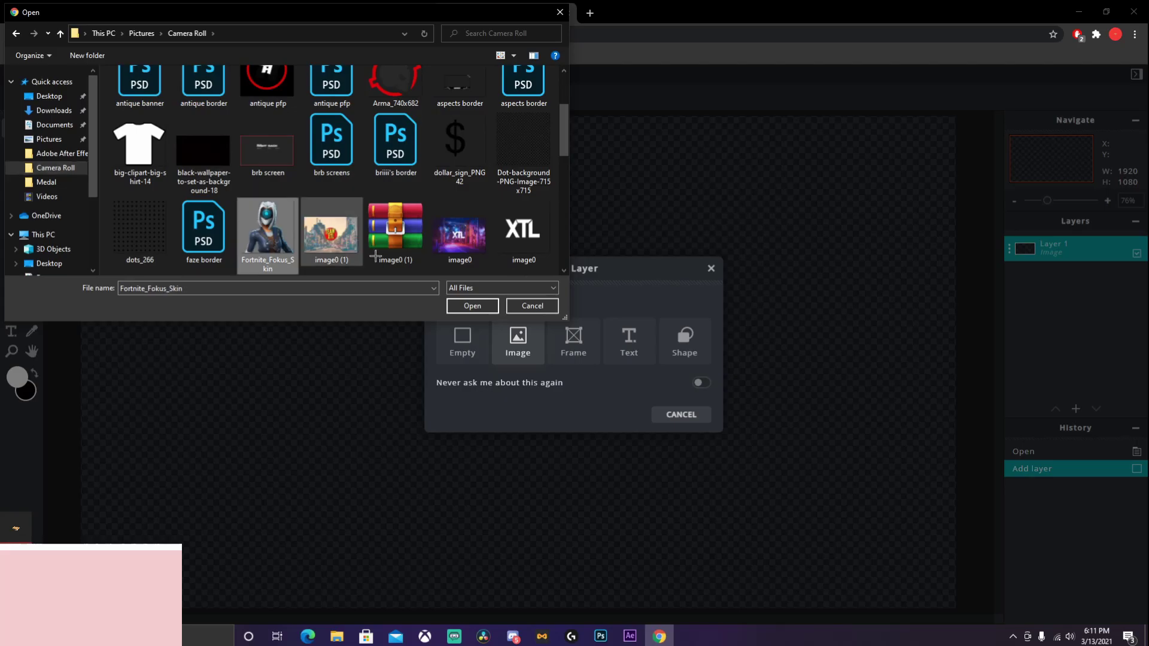
left_click(496, 310)
left_click_drag(622, 465, 810, 569)
left_click_drag(595, 451, 506, 402)
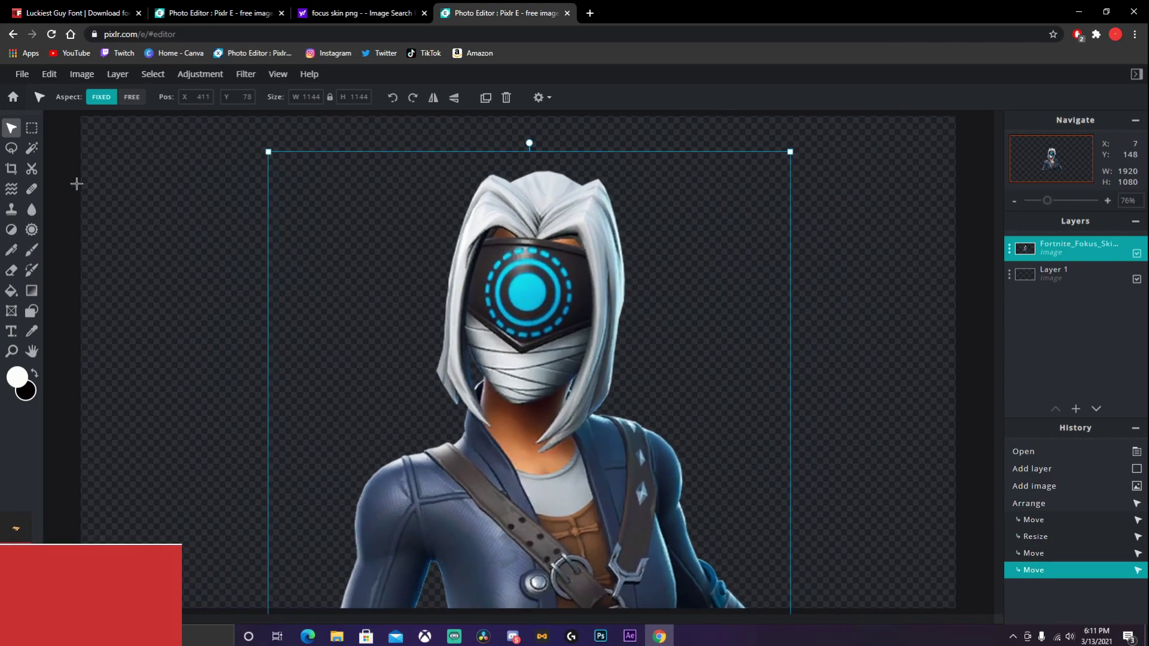
Trace a polygon lasso selection around the Fokus character's head and hair
left_click(10, 151)
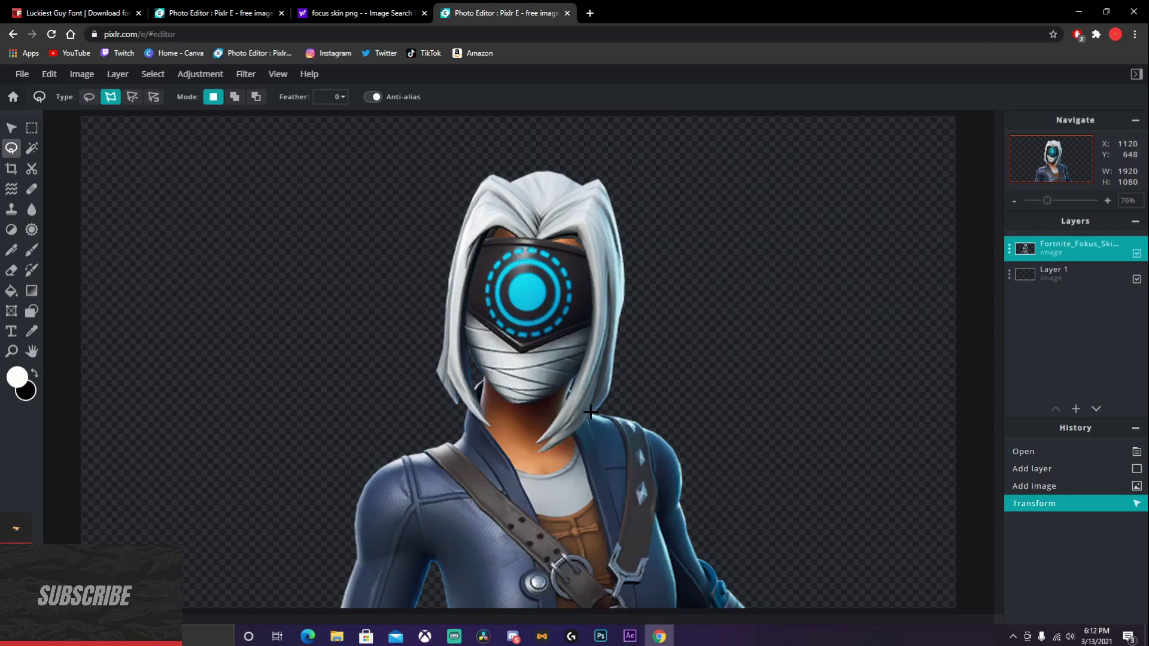
scroll(593, 416, "up", 1)
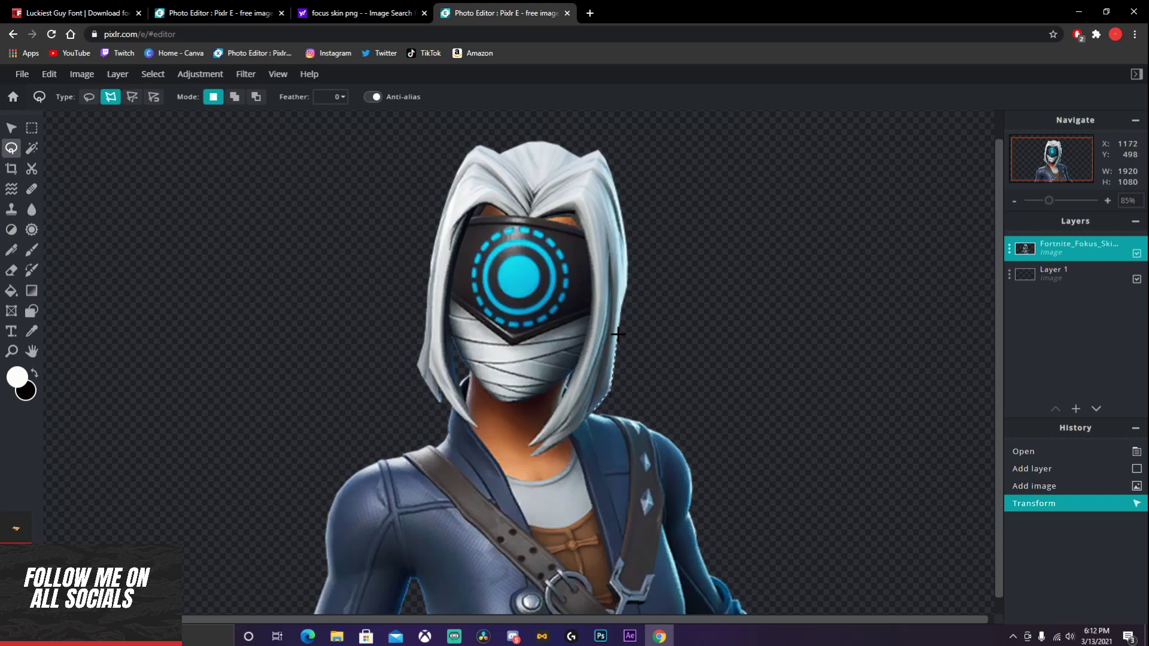
left_click(622, 302)
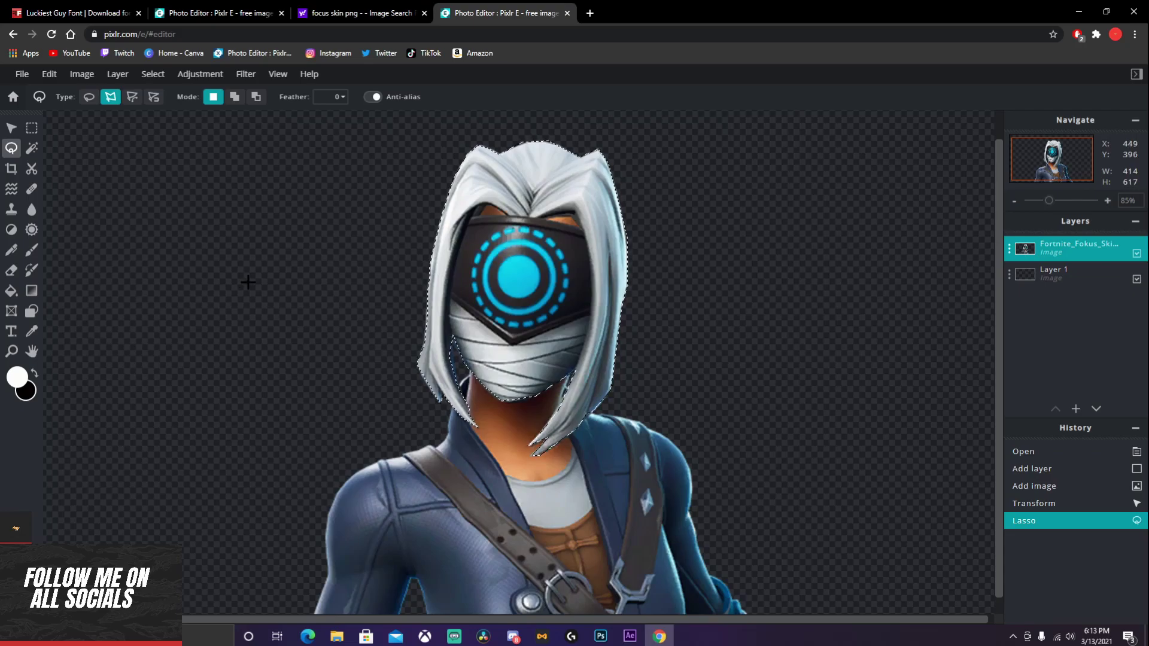
left_click(31, 173)
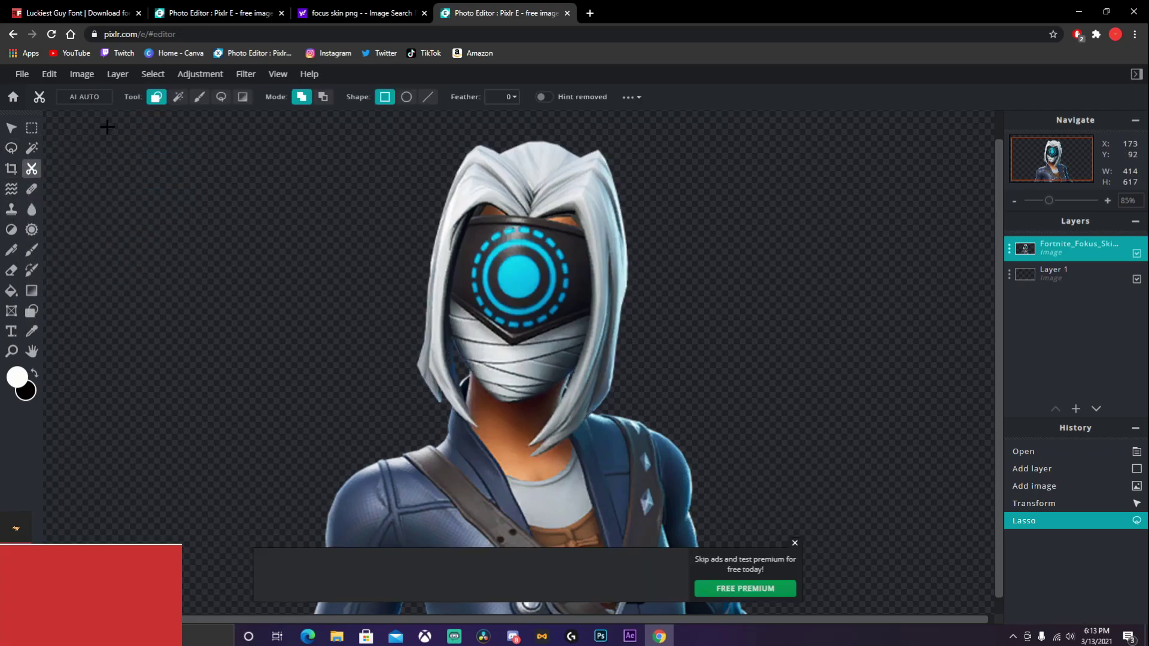
left_click(199, 97)
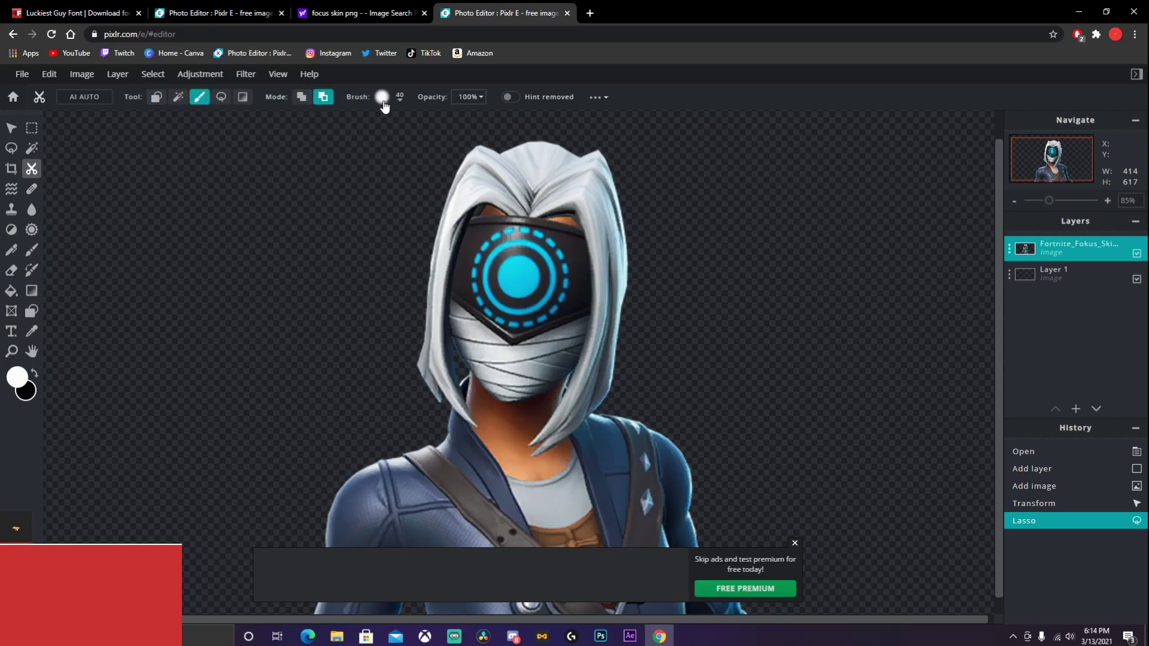
left_click(398, 100)
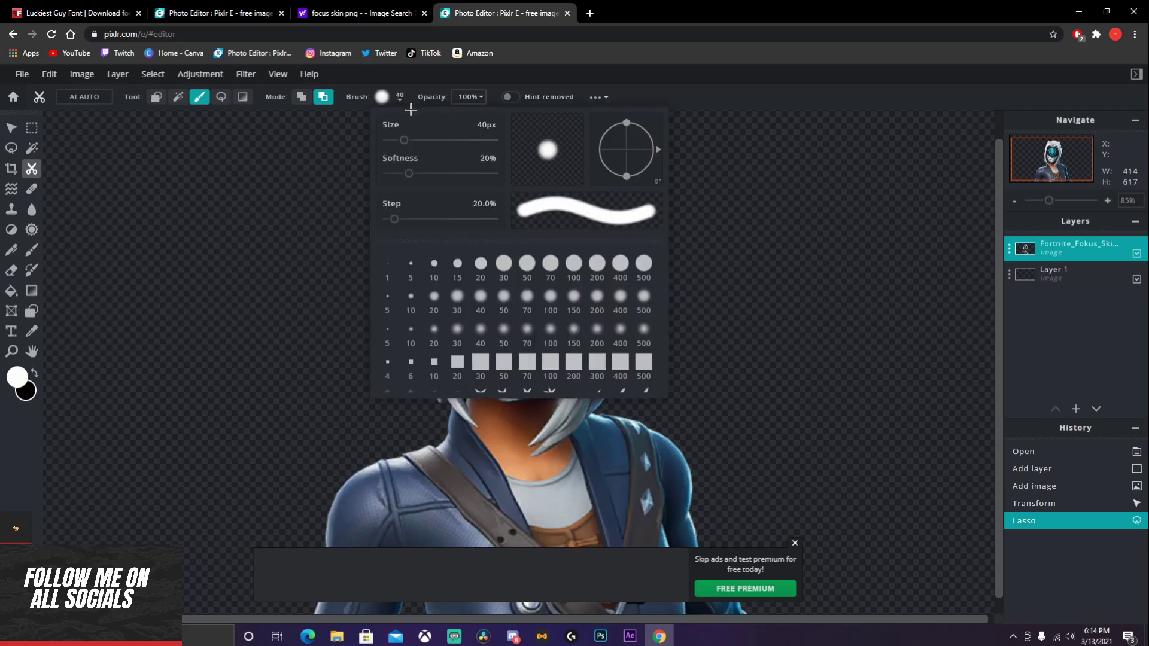
left_click_drag(404, 140, 497, 140)
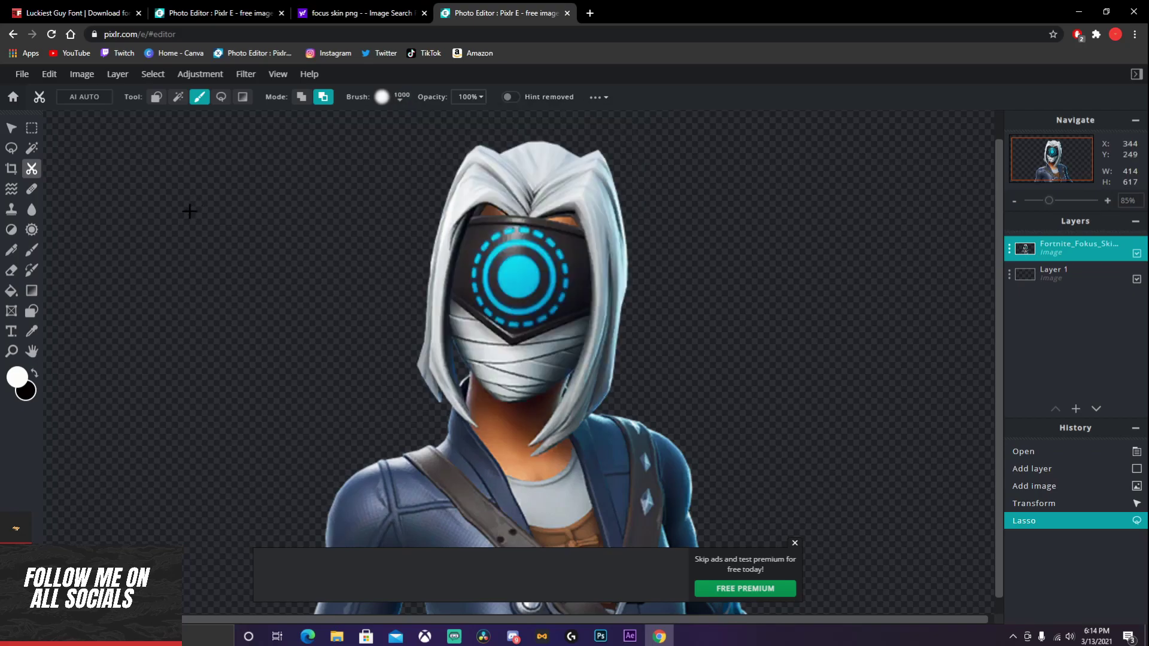
left_click(496, 287)
mouse_move(366, 407)
left_mouse_down()
mouse_move(679, 264)
mouse_move(539, 371)
mouse_move(856, 476)
left_mouse_up()
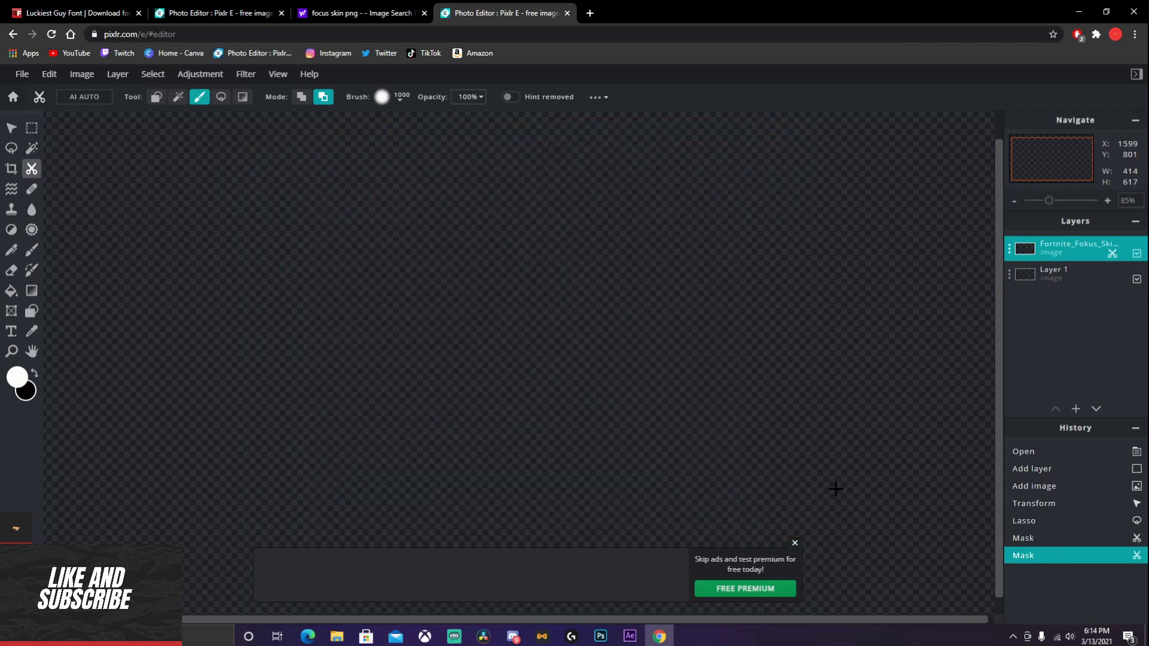
key("ctrl+z")
key("ctrl+z")
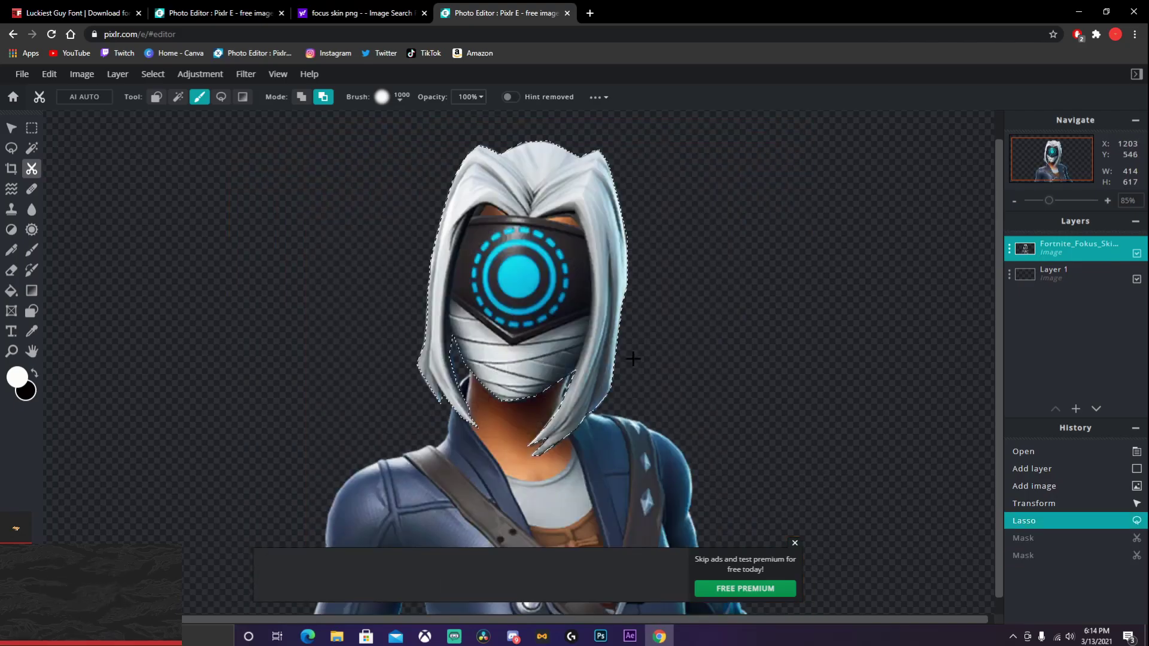
left_click(794, 543)
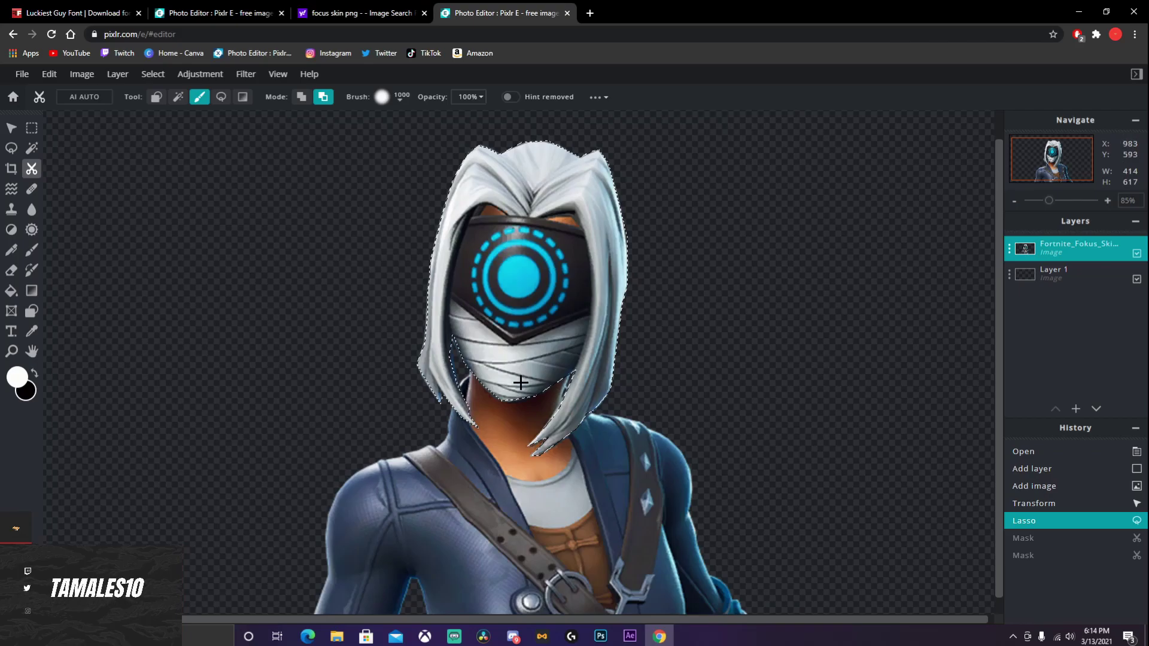
scroll(521, 382, "down", 1)
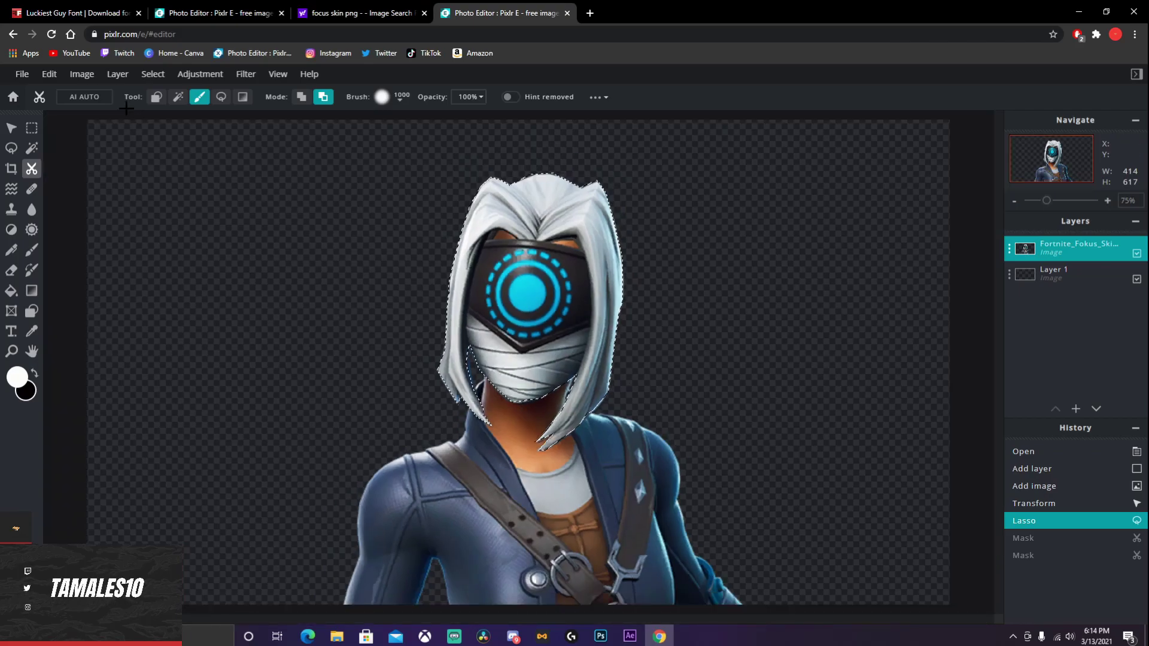
Cut the lassoed head, mask out the remaining figure, and paste the head as a new layer
left_click(48, 74)
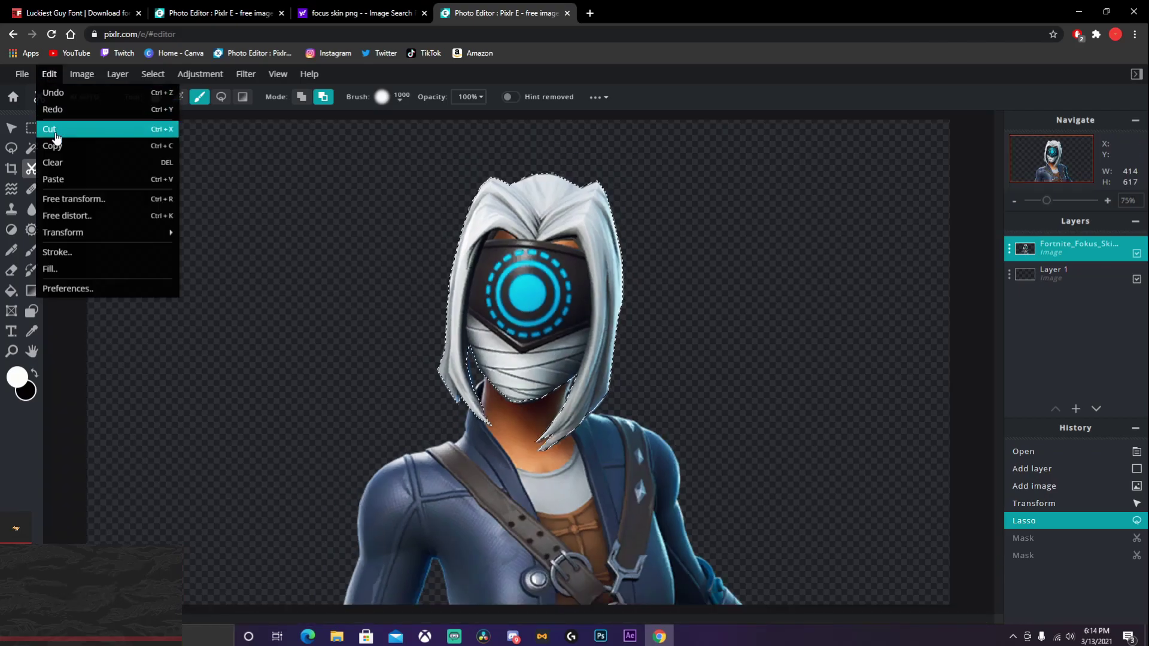
left_click(54, 127)
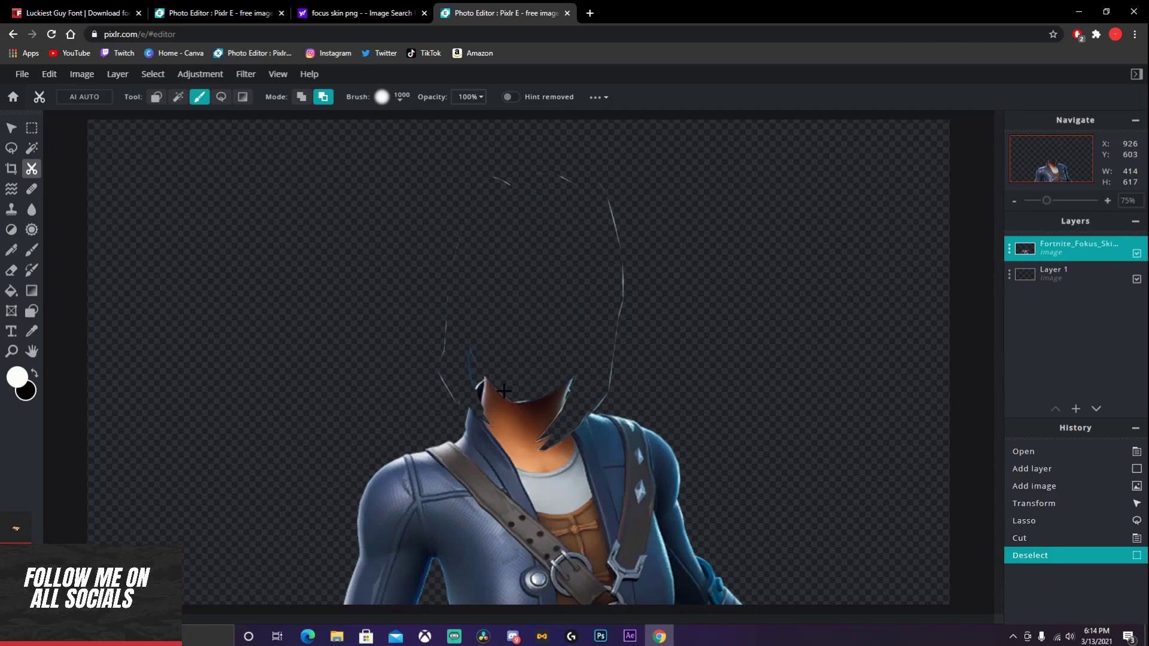
mouse_move(692, 231)
left_mouse_down()
mouse_move(419, 419)
mouse_move(371, 233)
mouse_move(718, 508)
mouse_move(590, 529)
left_mouse_up()
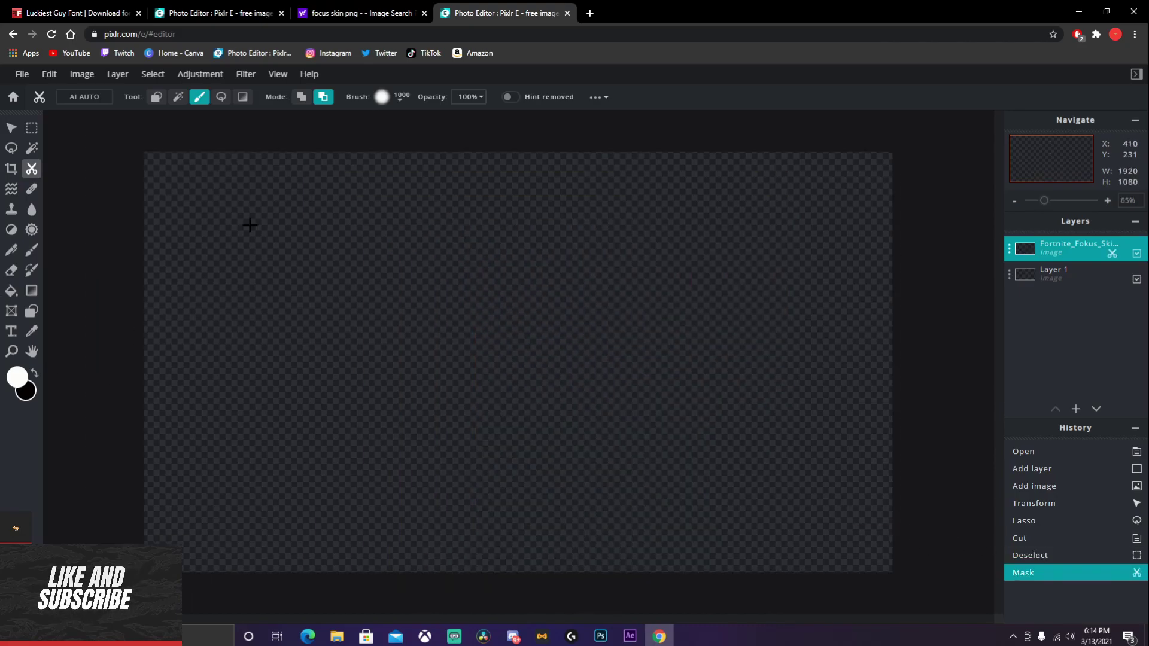
left_click(49, 75)
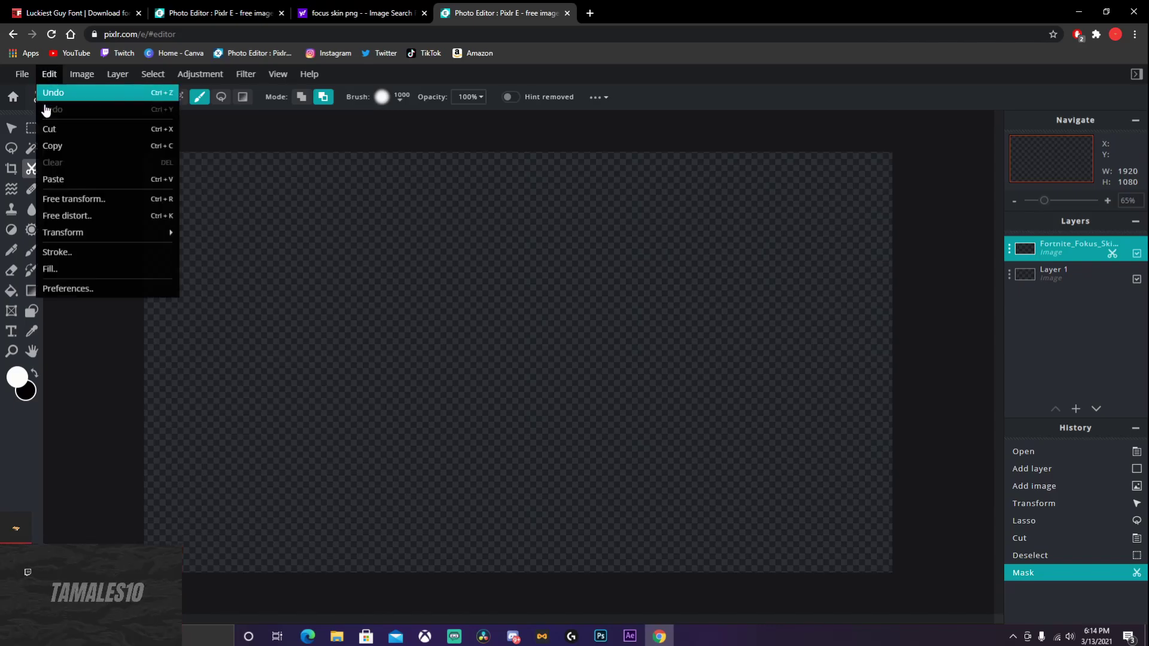
left_click(57, 179)
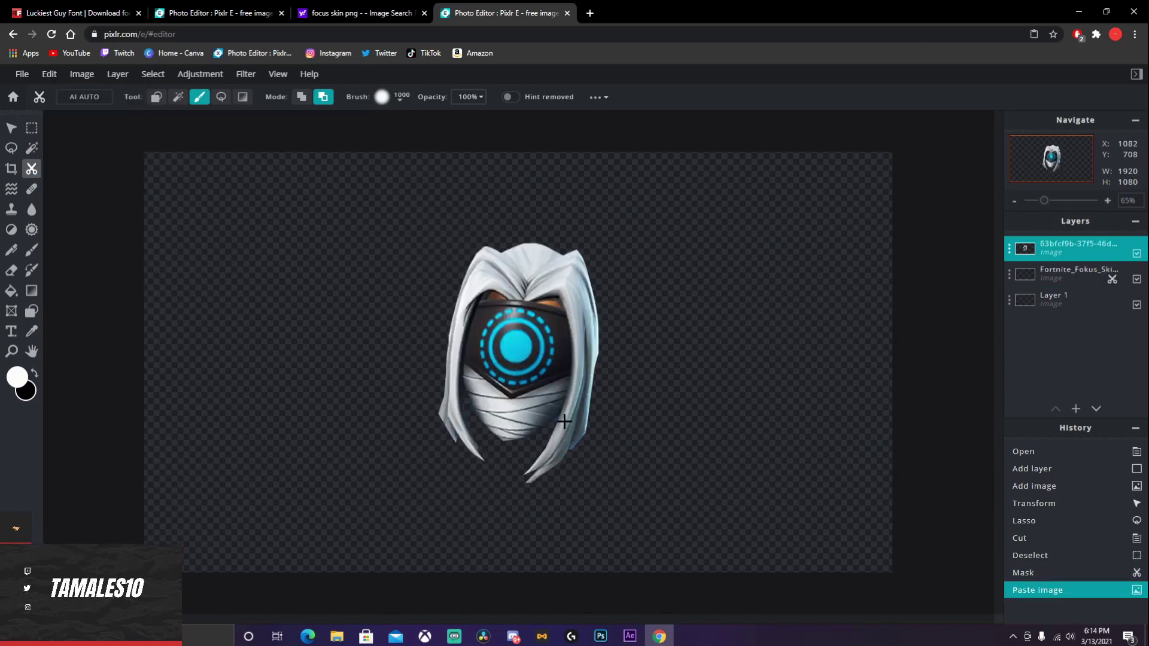
Enlarge the head layer to 676 × 1007 and shift it up-left
left_click(12, 128)
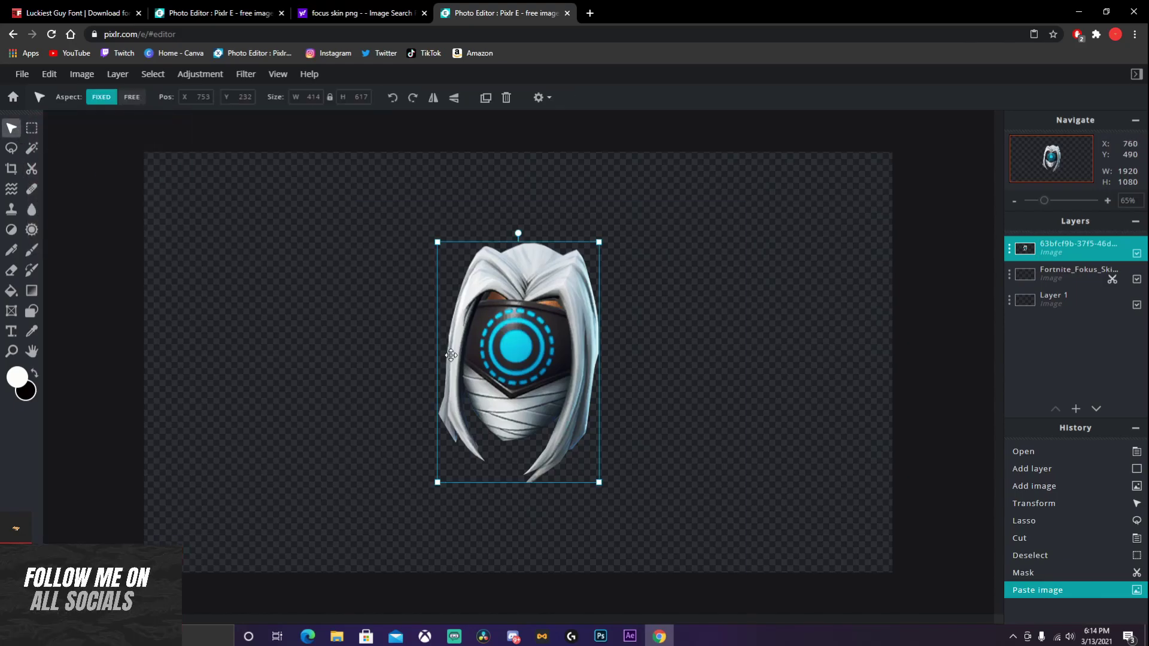
left_click_drag(492, 375, 464, 353)
left_click_drag(569, 460, 673, 612)
left_click_drag(604, 474, 558, 434)
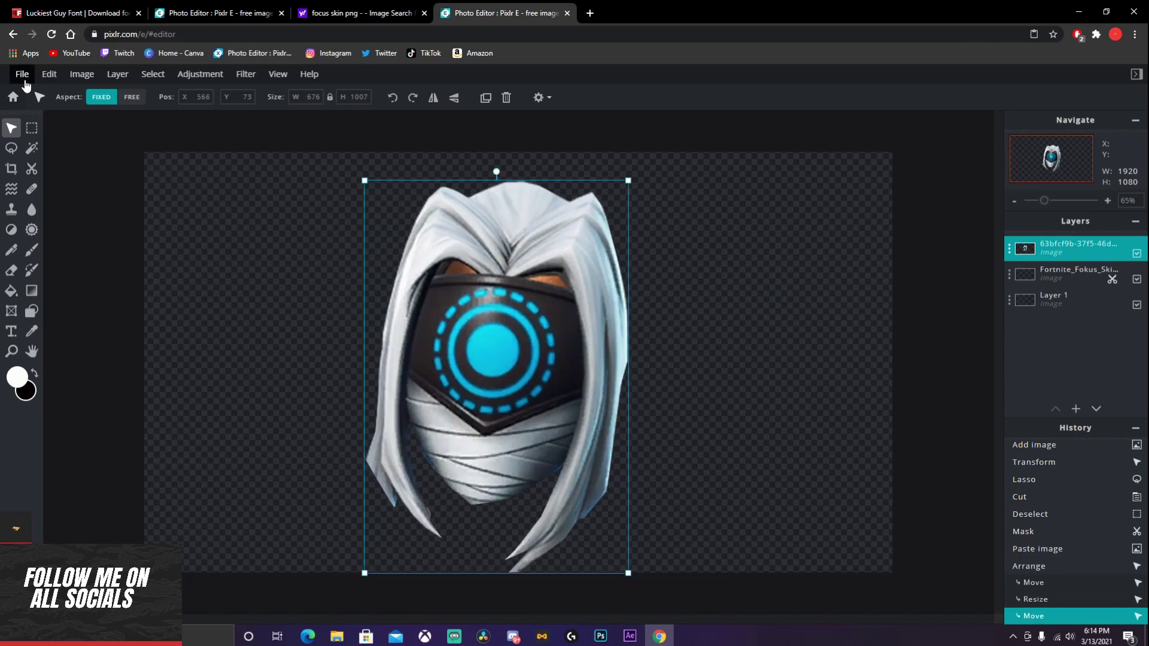
Download the head image as a PNG and return to the white banner project tab
left_click(24, 82)
left_click(43, 173)
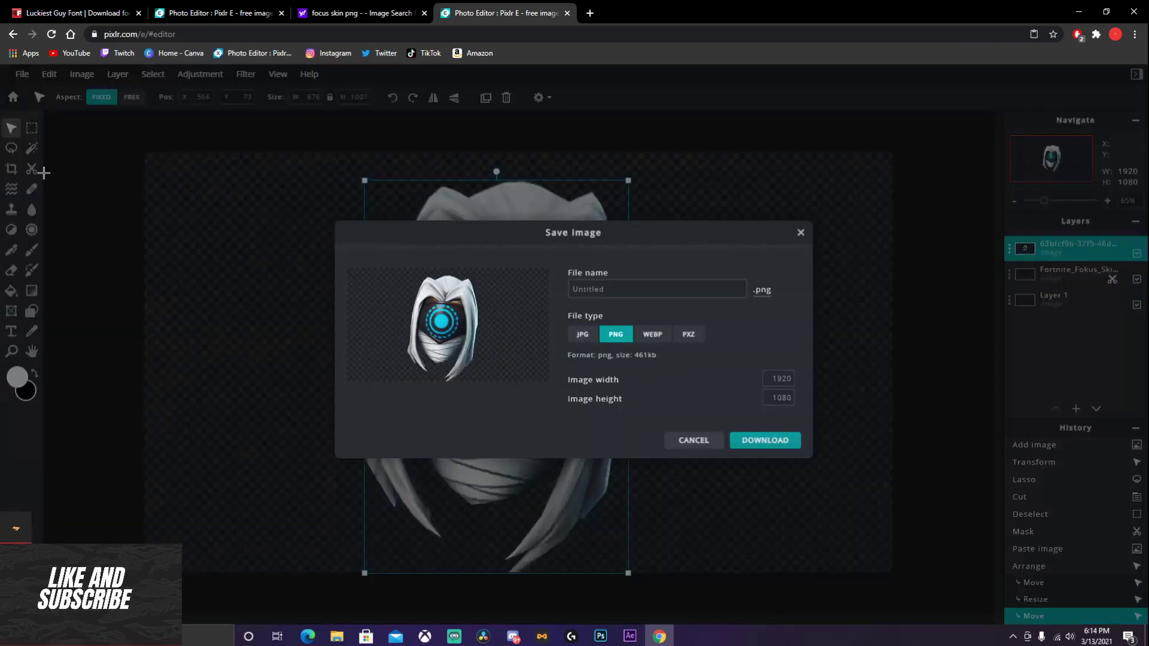
left_click(753, 443)
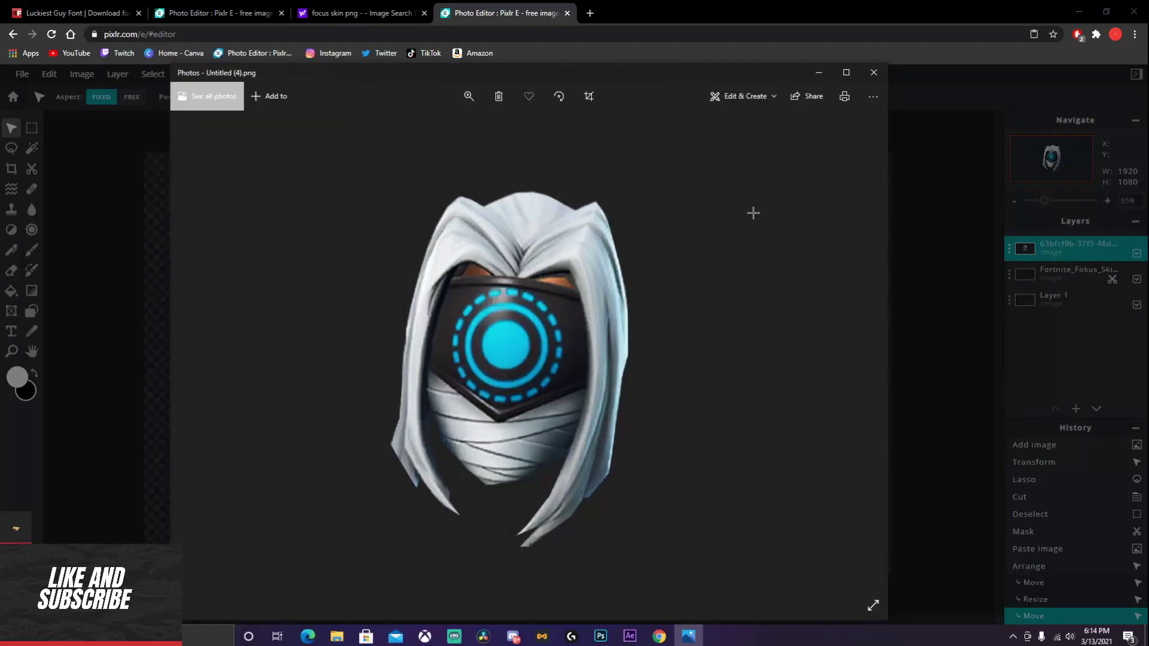
left_click(873, 72)
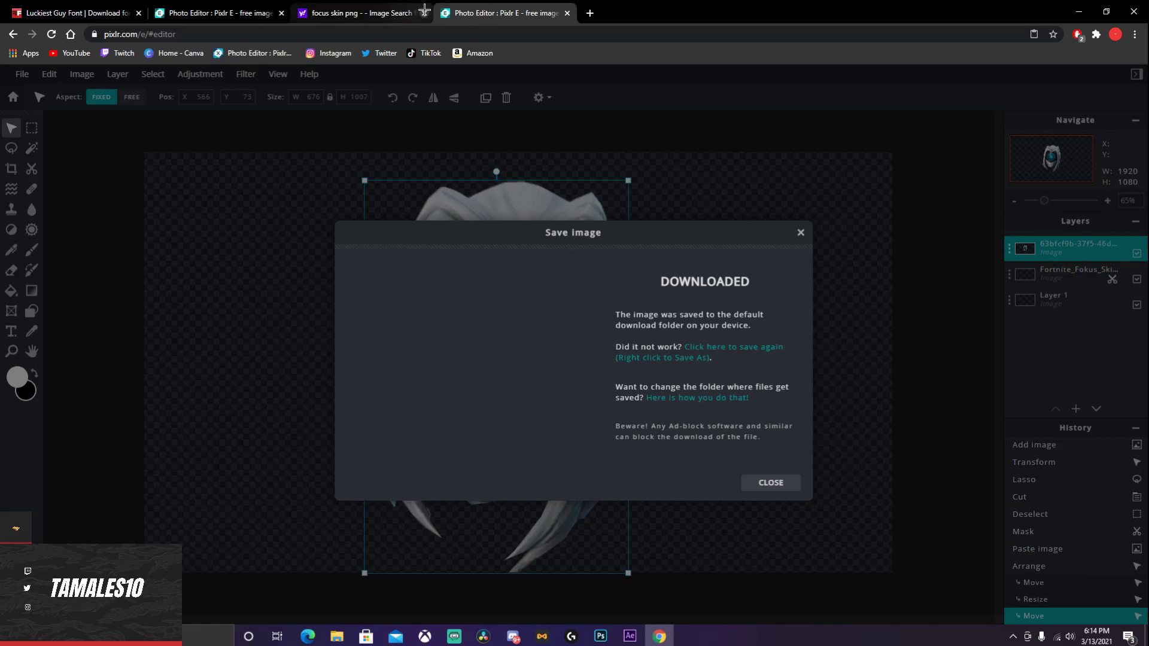
left_click(269, 11)
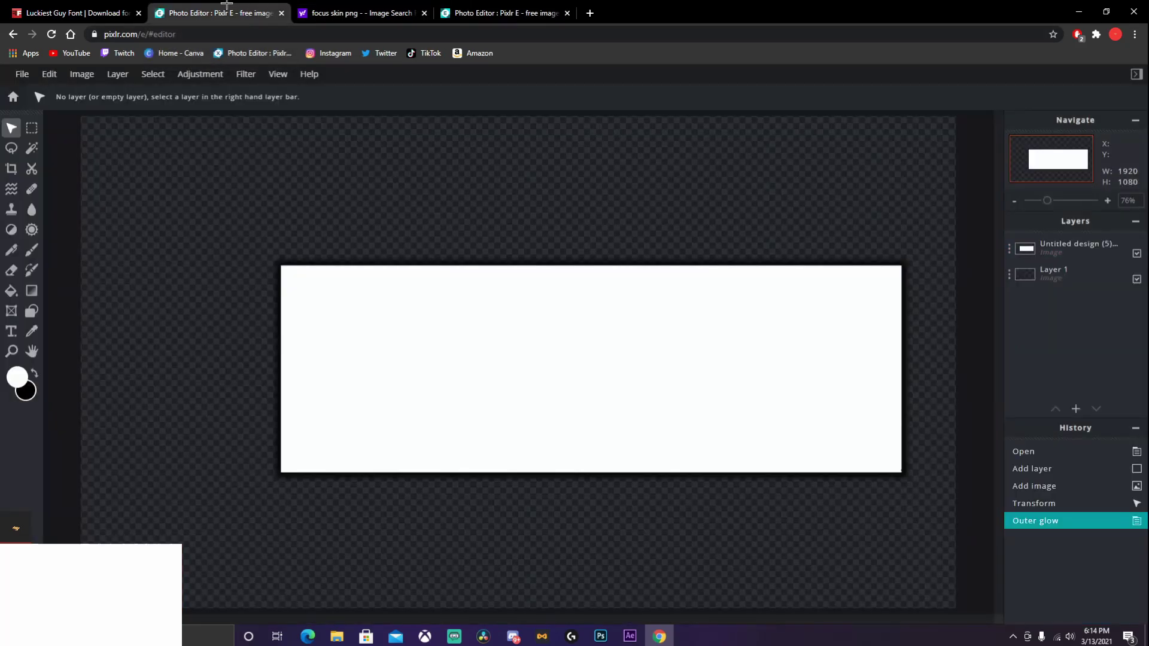
Add the Untitled (4) image from Downloads as a new layer on the banner
left_click(1076, 411)
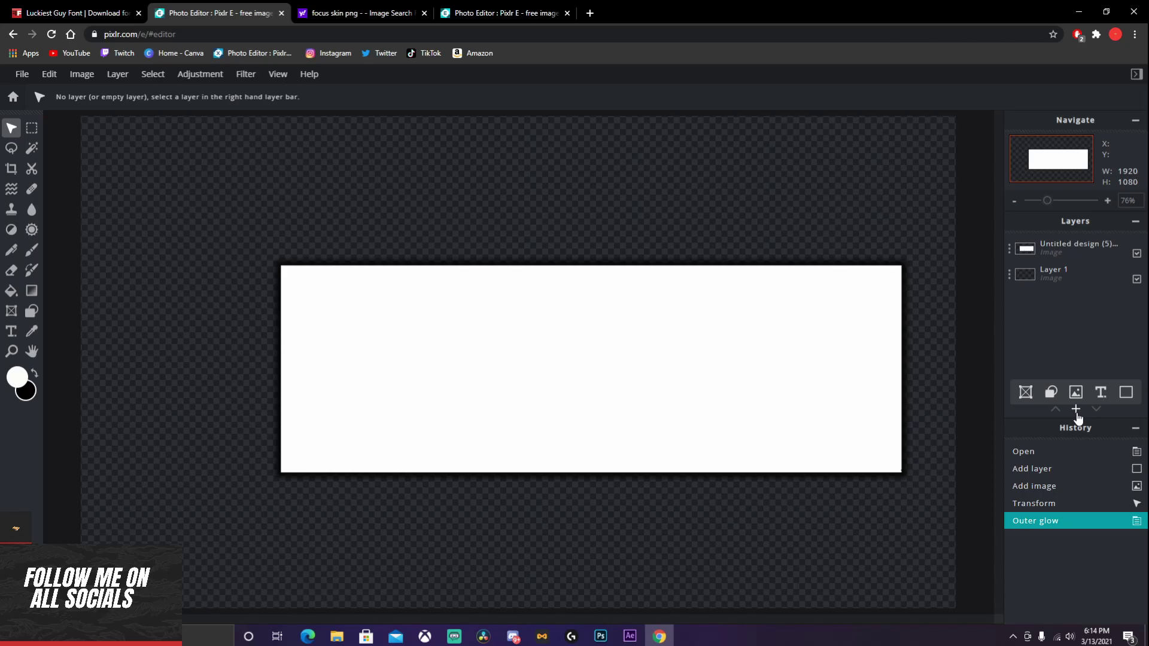
left_click(1076, 410)
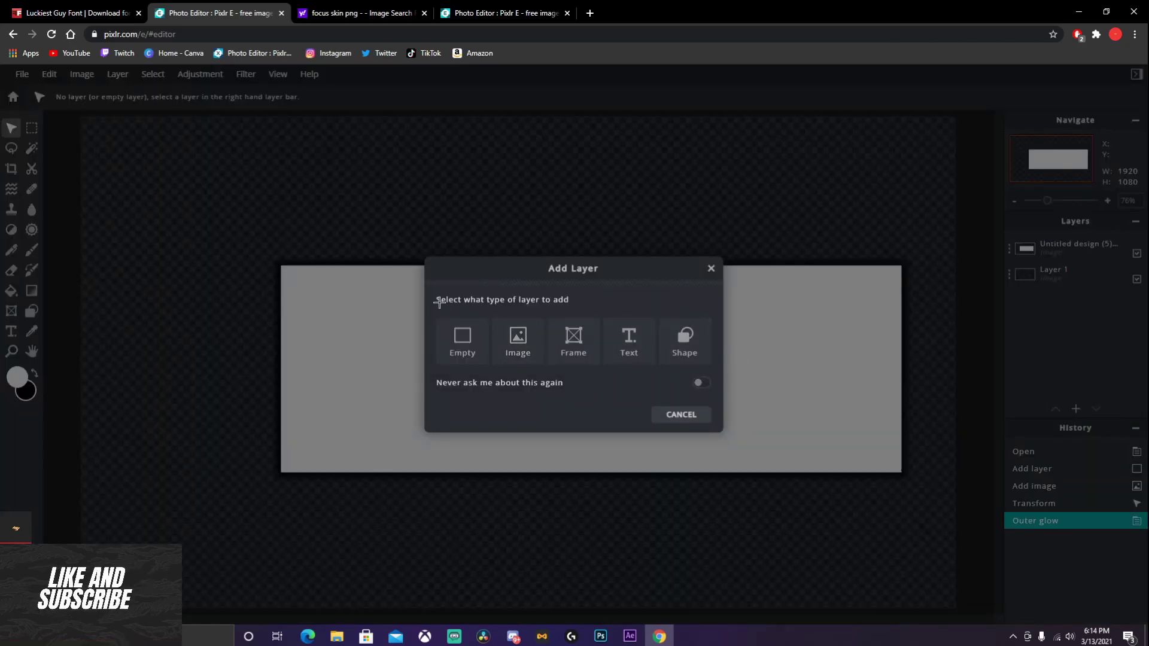
left_click(518, 340)
scroll(48, 150, "up", 5)
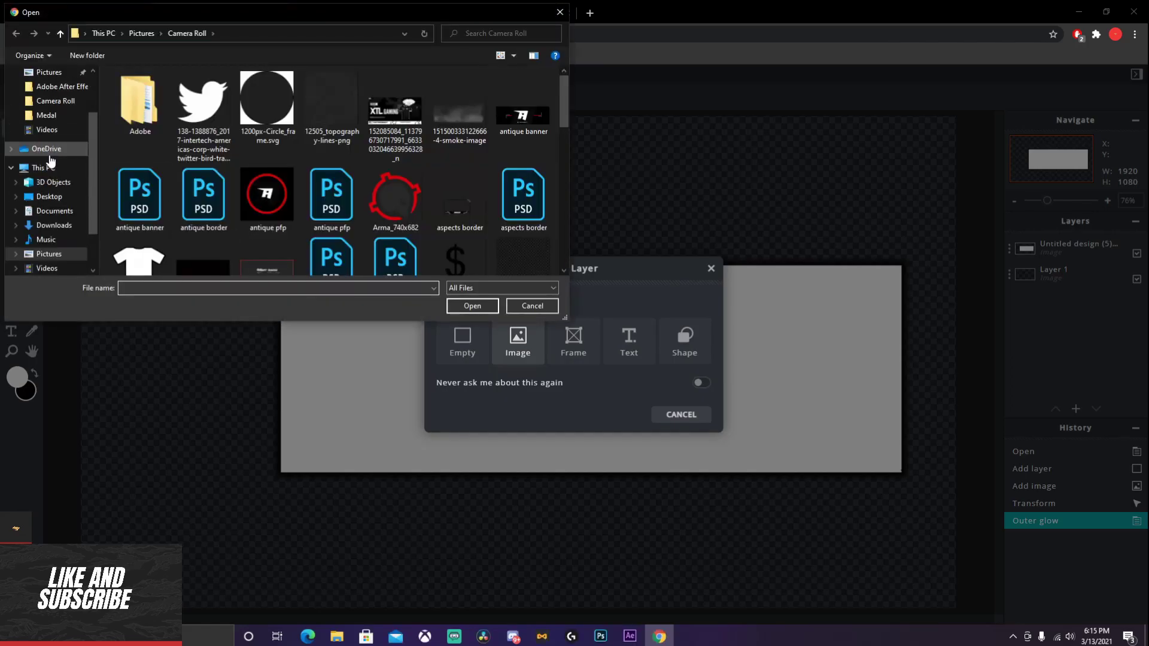
left_click(54, 111)
left_click(150, 108)
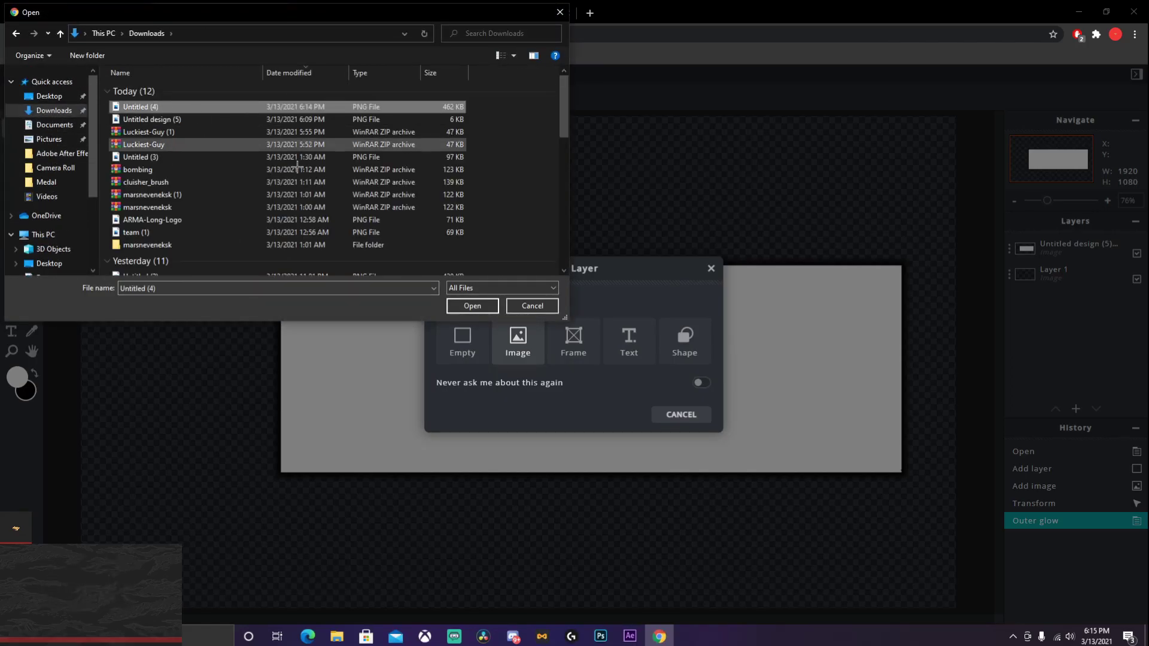
left_click(472, 306)
Scale the head to 1381 × 777 and position it over the banner's left end
left_click_drag(466, 298, 340, 220)
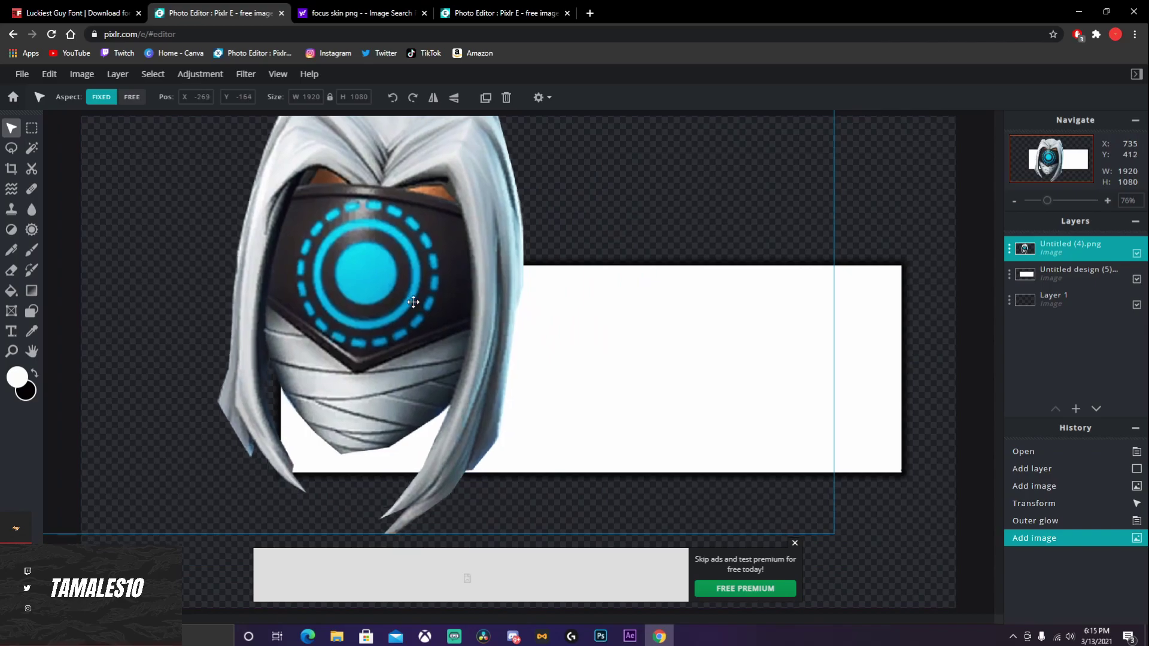
left_click_drag(830, 531, 538, 372)
left_click_drag(269, 234, 272, 395)
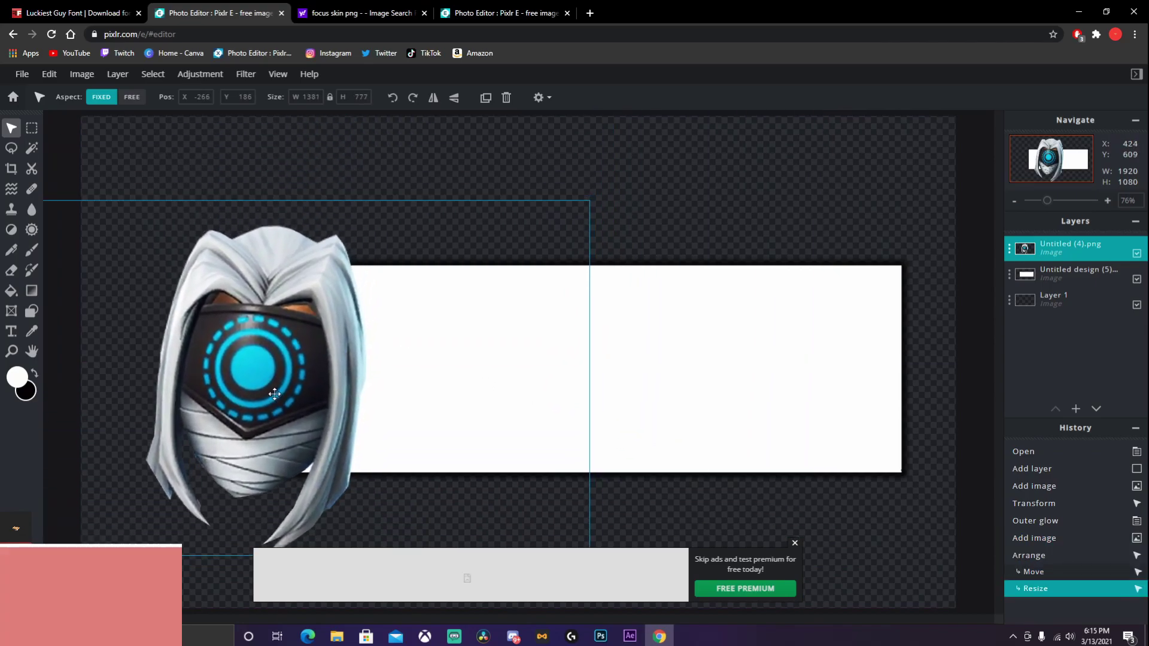
left_click(795, 543)
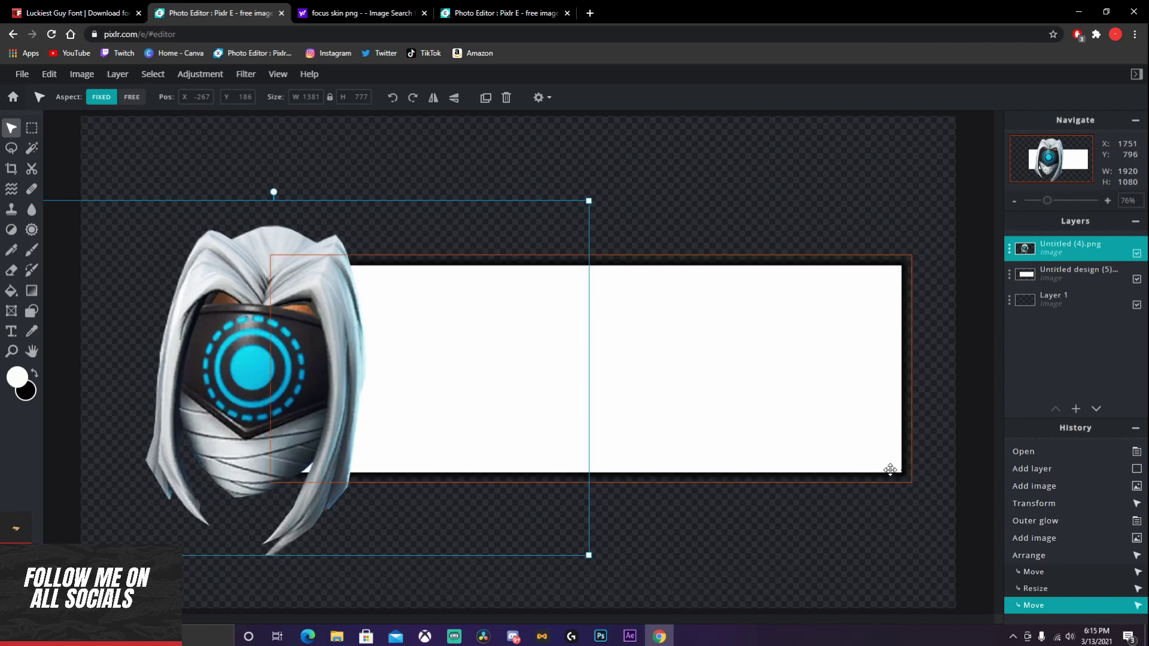
left_click(51, 137)
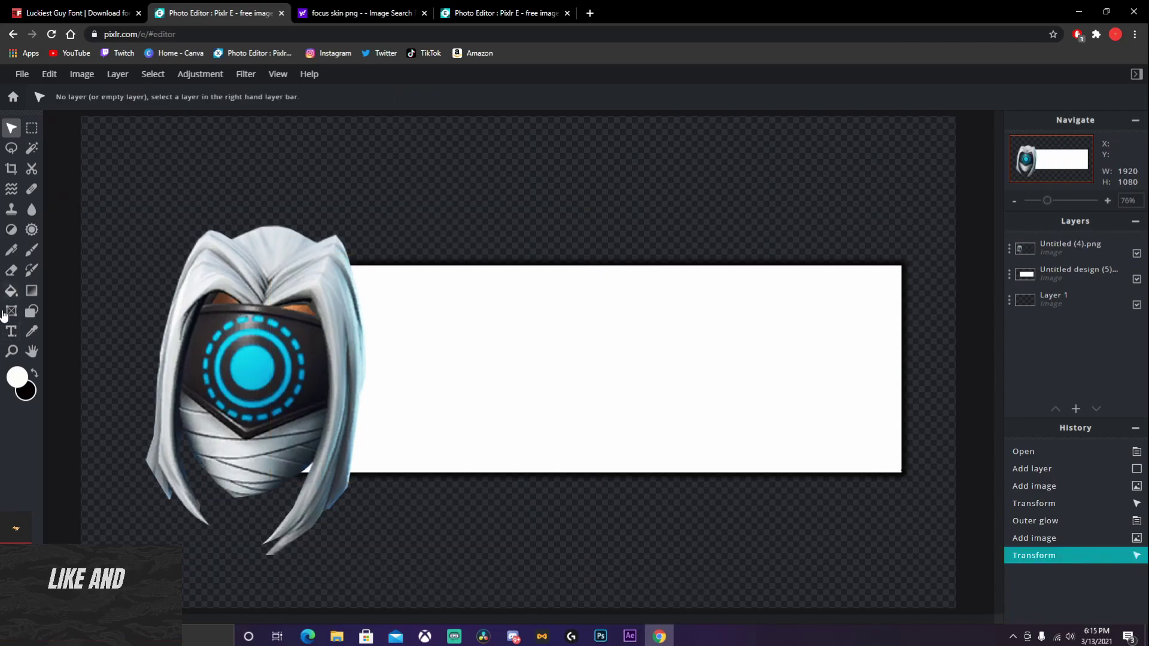
left_click(11, 331)
Add a new text layer on the banner and delete its Lorem ipsum placeholder
left_click(590, 353)
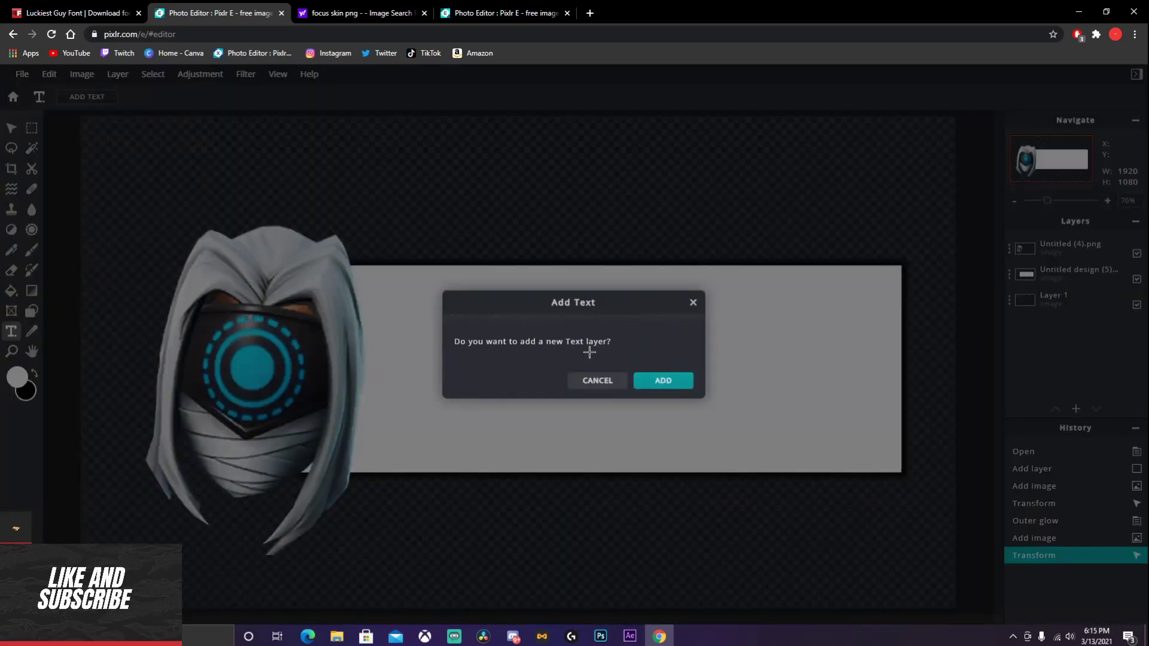
left_click(661, 383)
key("BackSpace")
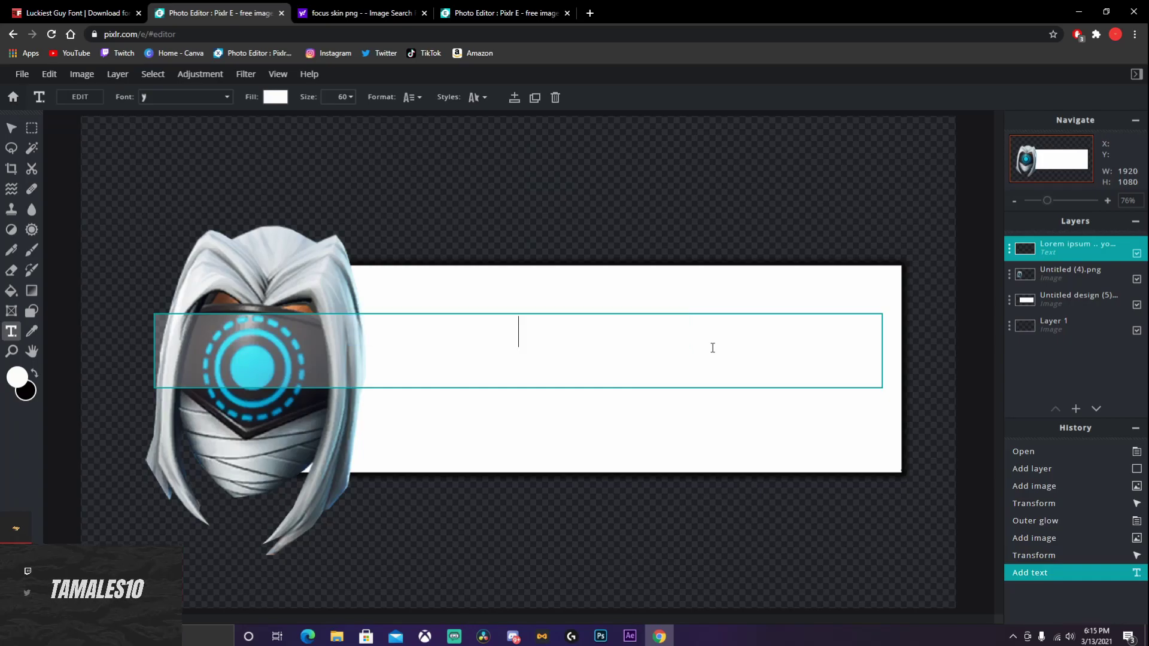
Start adding a local font file from the computer via the Font list
left_click(227, 97)
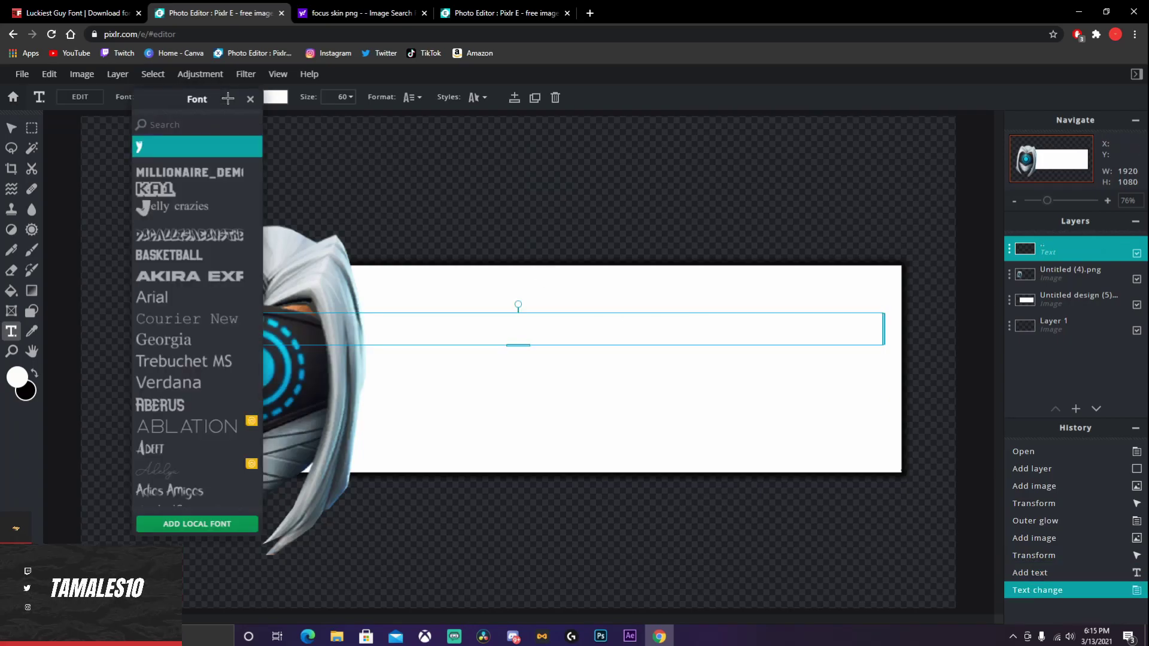
left_click(209, 526)
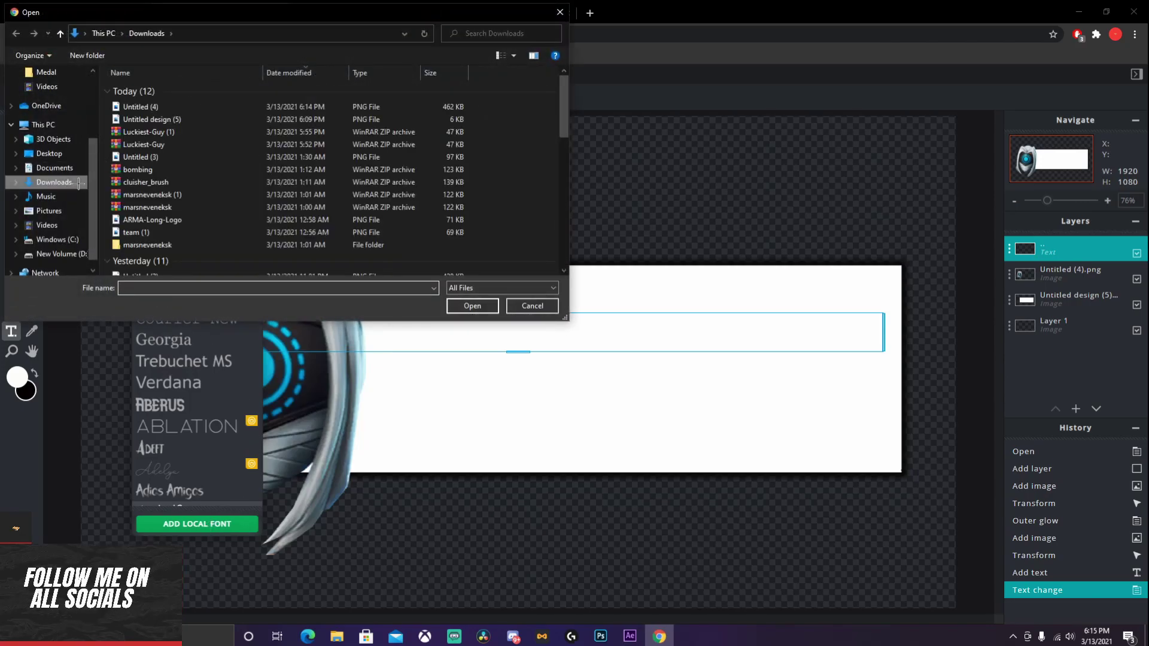
scroll(79, 182, "up", 2)
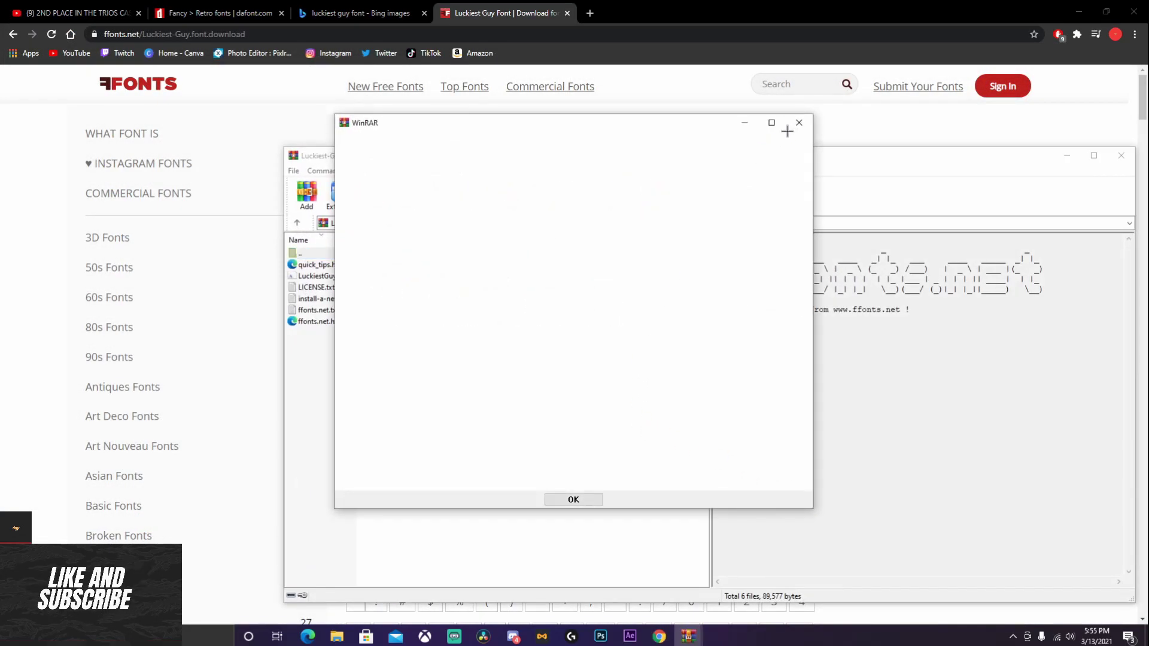
Extract LuckiestGuy.ttf from the Luckiest-Guy archive to the Desktop
left_click(798, 123)
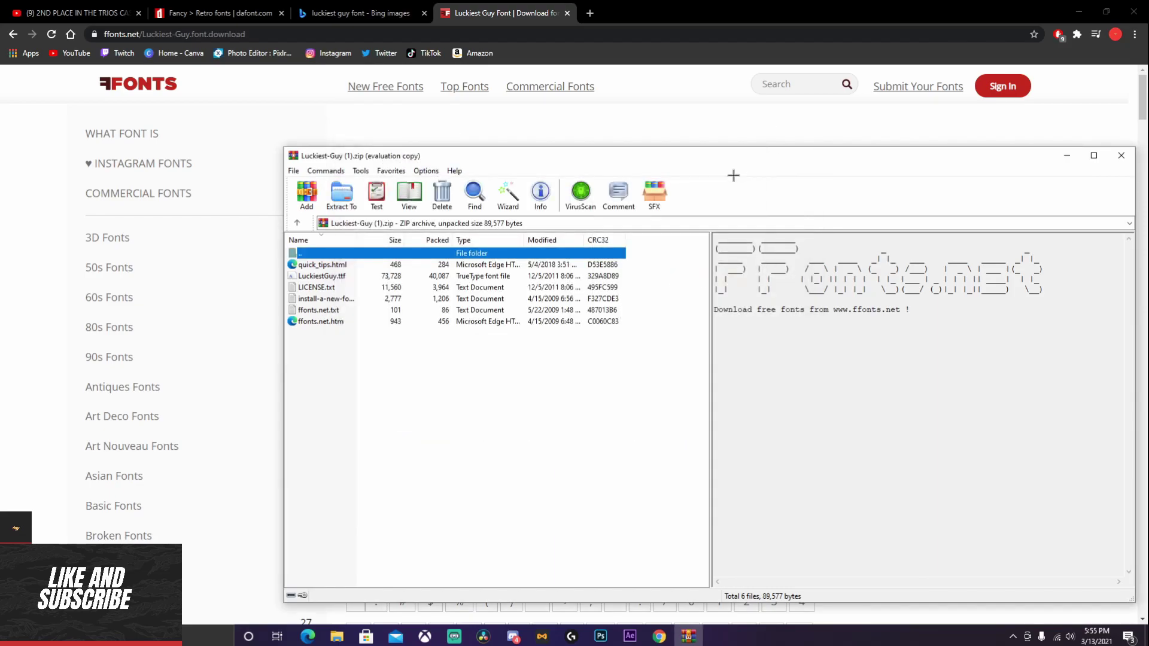
left_click(329, 277)
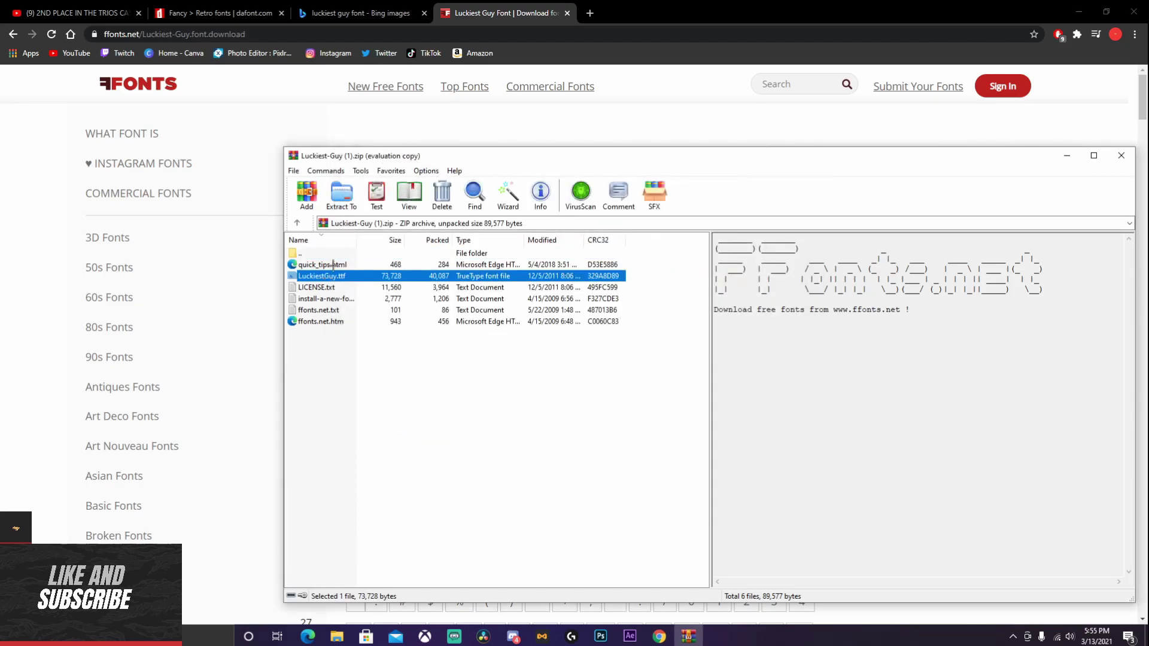
left_click(341, 195)
left_click(749, 308)
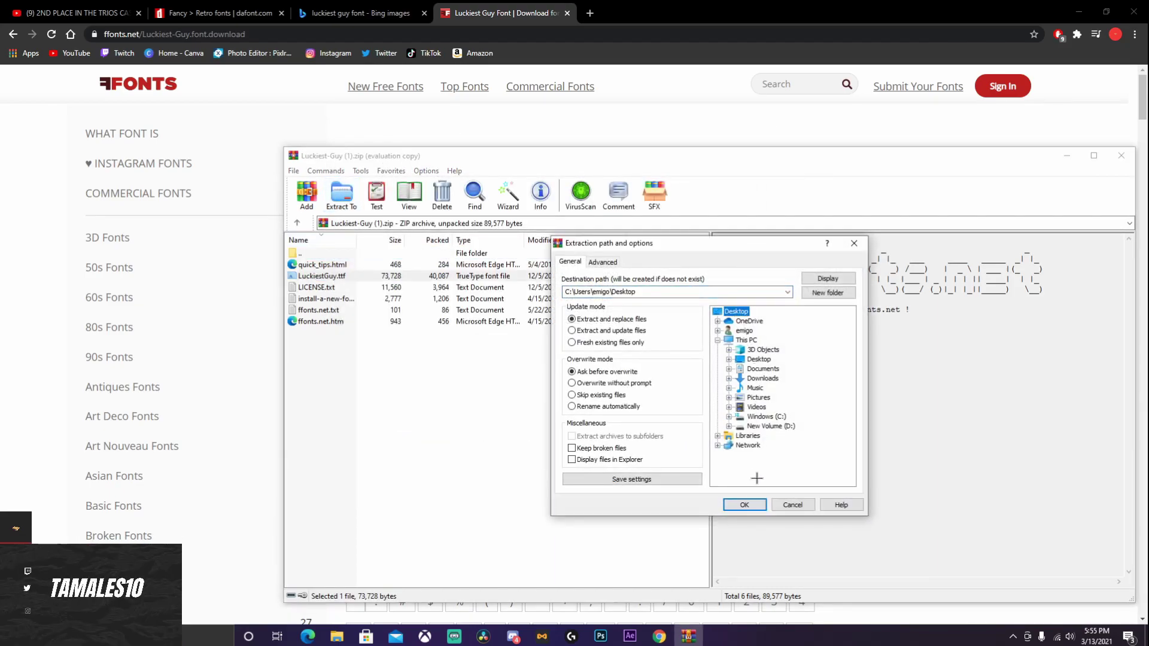
left_click(744, 504)
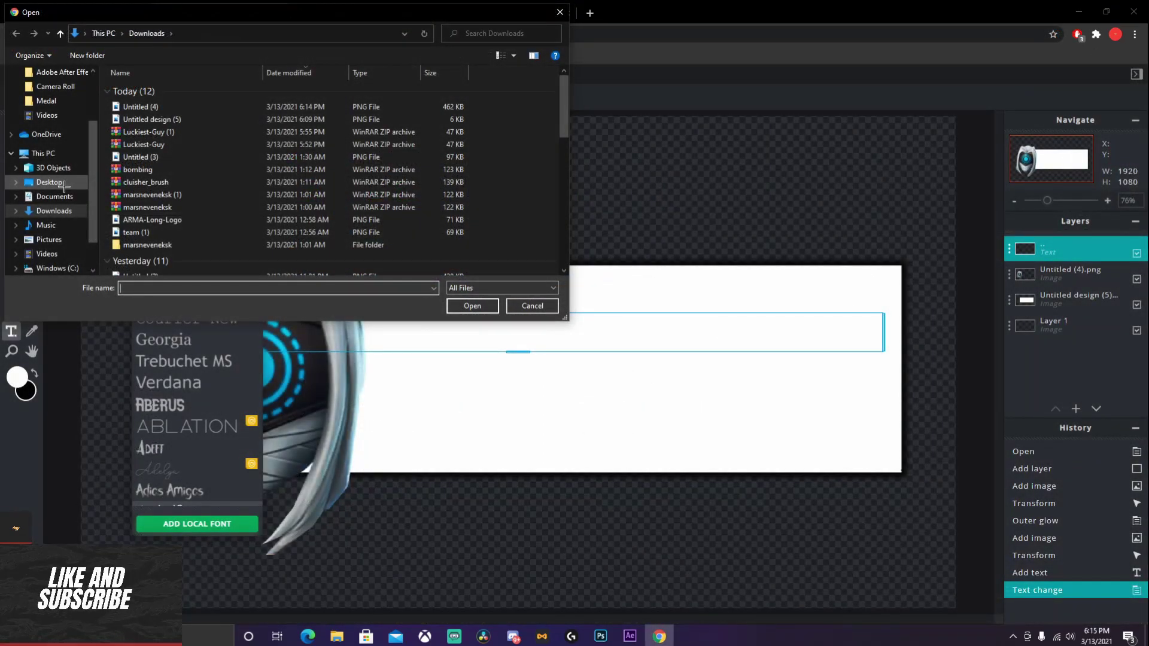
Load the LuckiestGuy font from the Desktop, apply it to the empty text layer, and edit it
left_click(551, 12)
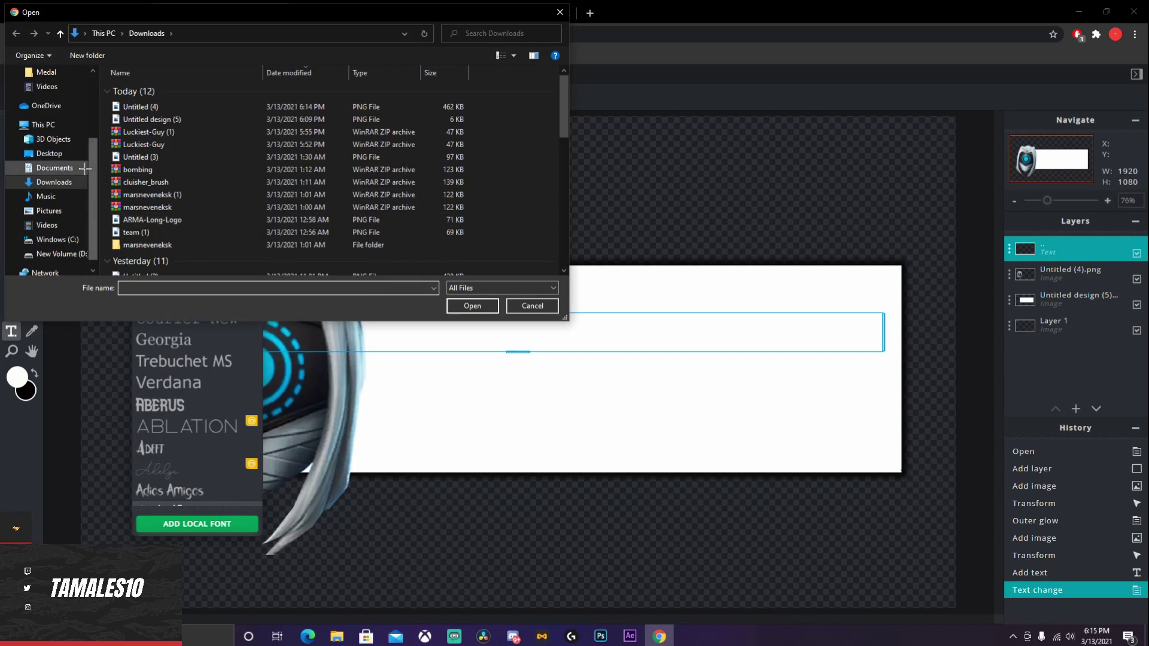
scroll(65, 194, "up", 3)
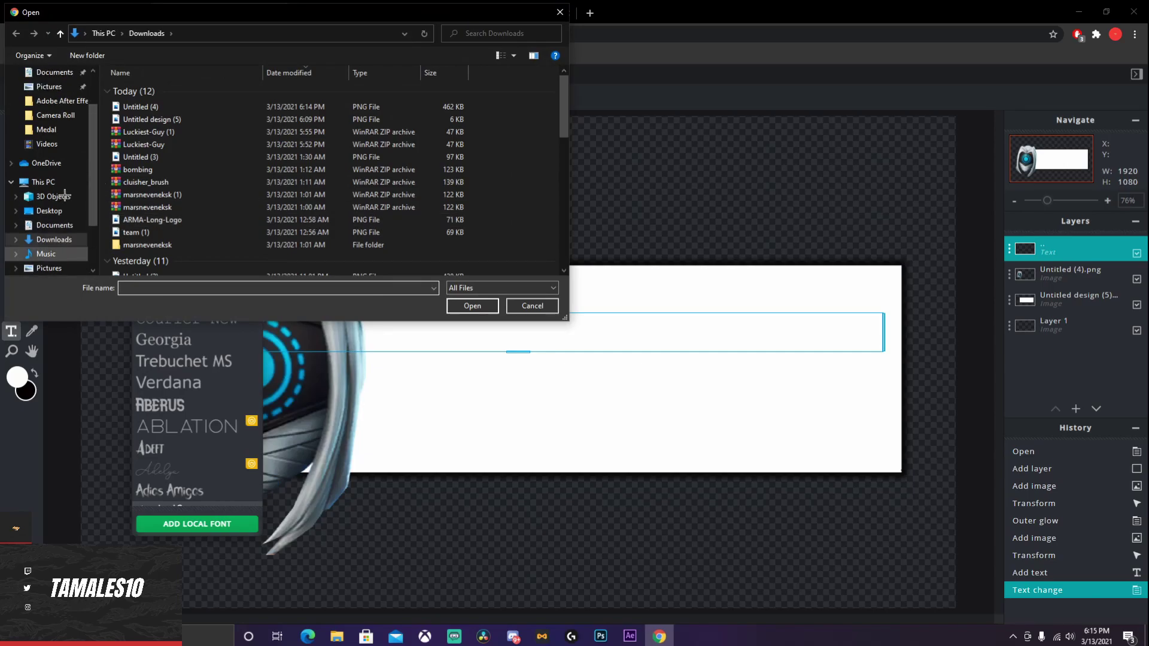
scroll(65, 194, "up", 2)
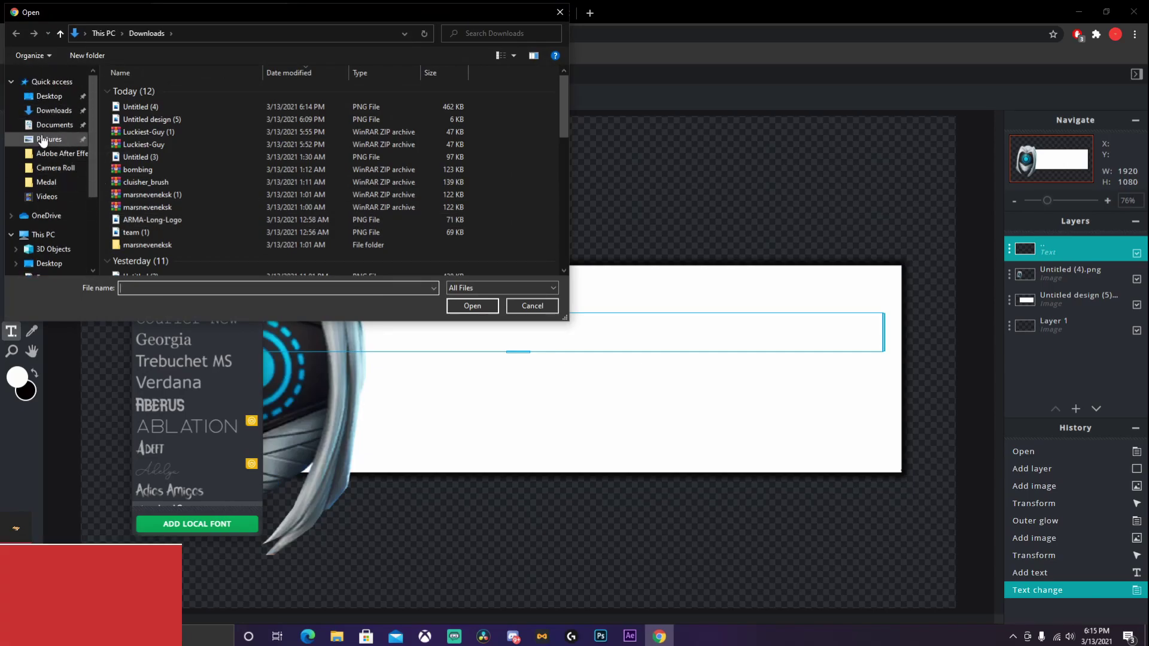
left_click(49, 96)
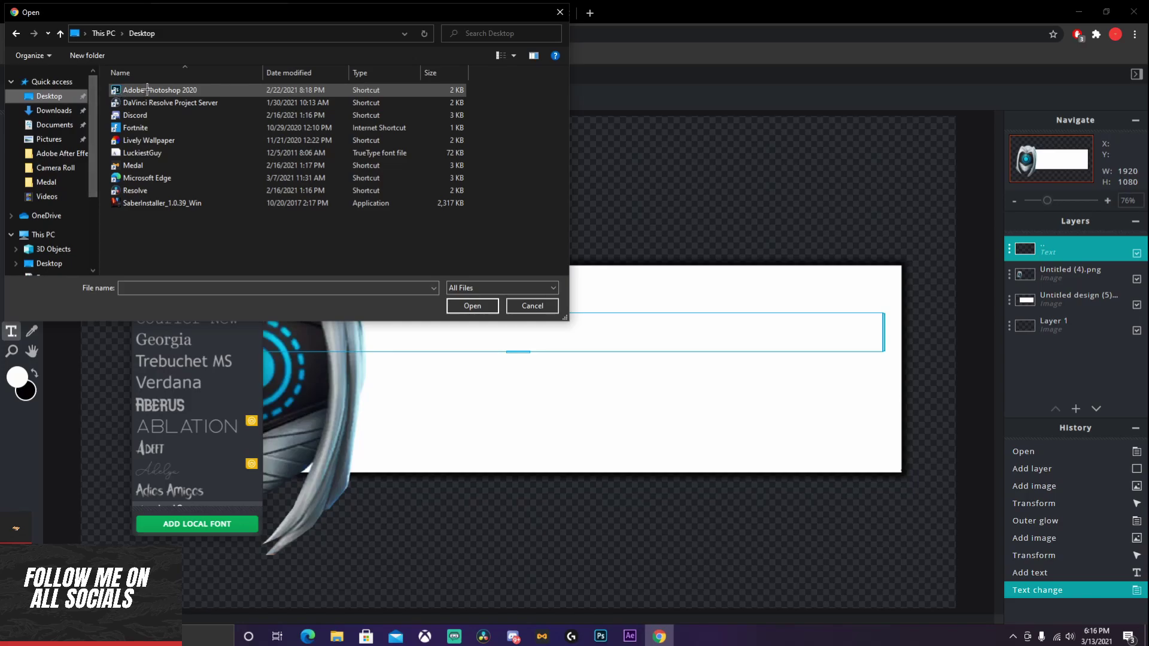
left_click(139, 153)
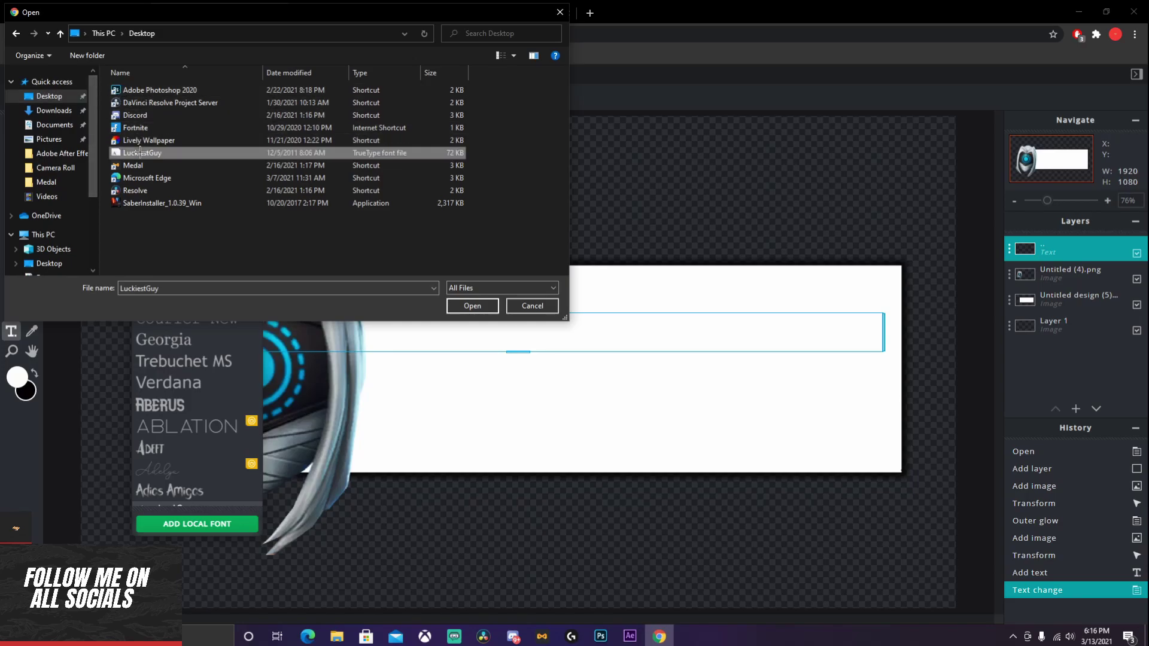
left_click(446, 308)
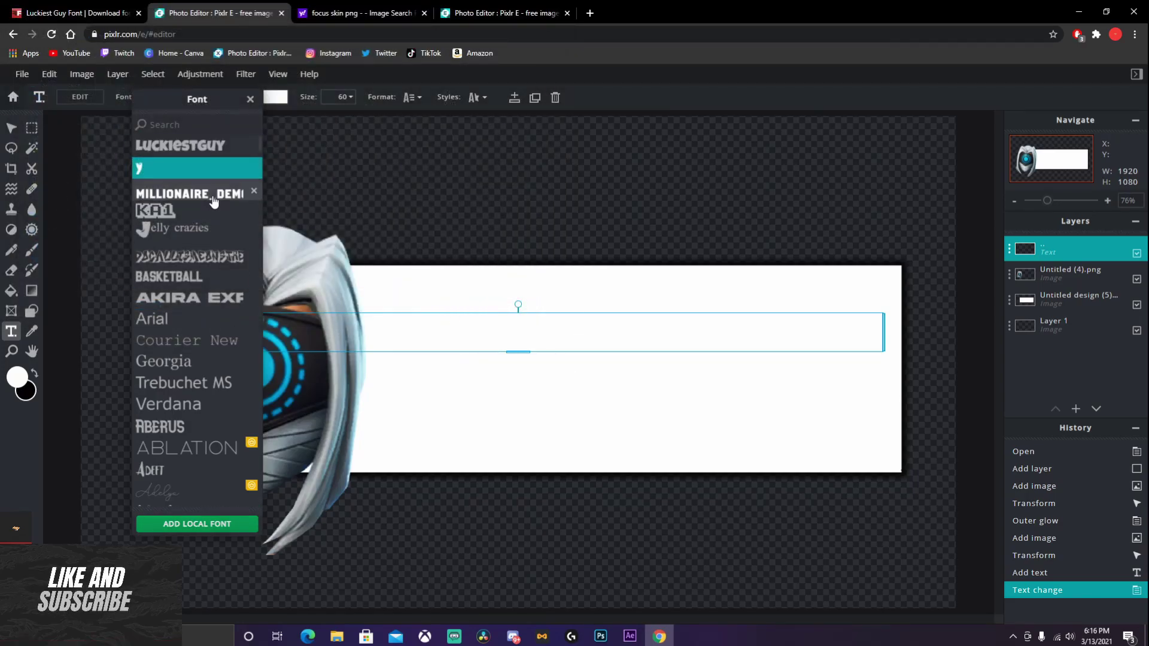
left_click(209, 151)
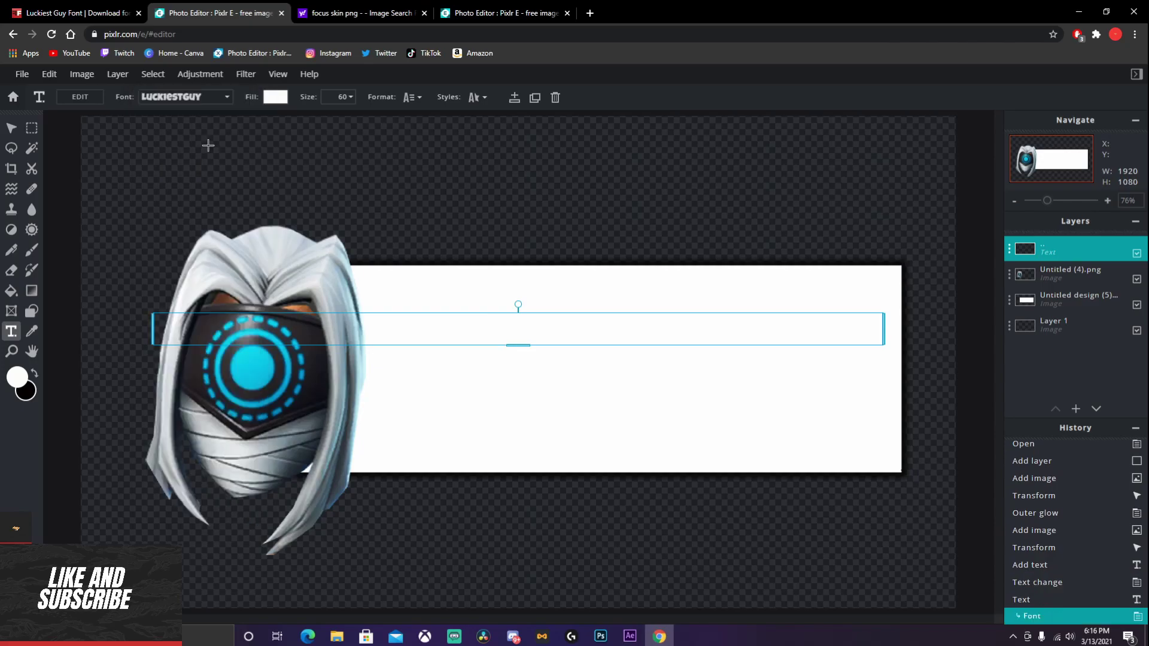
left_click(89, 100)
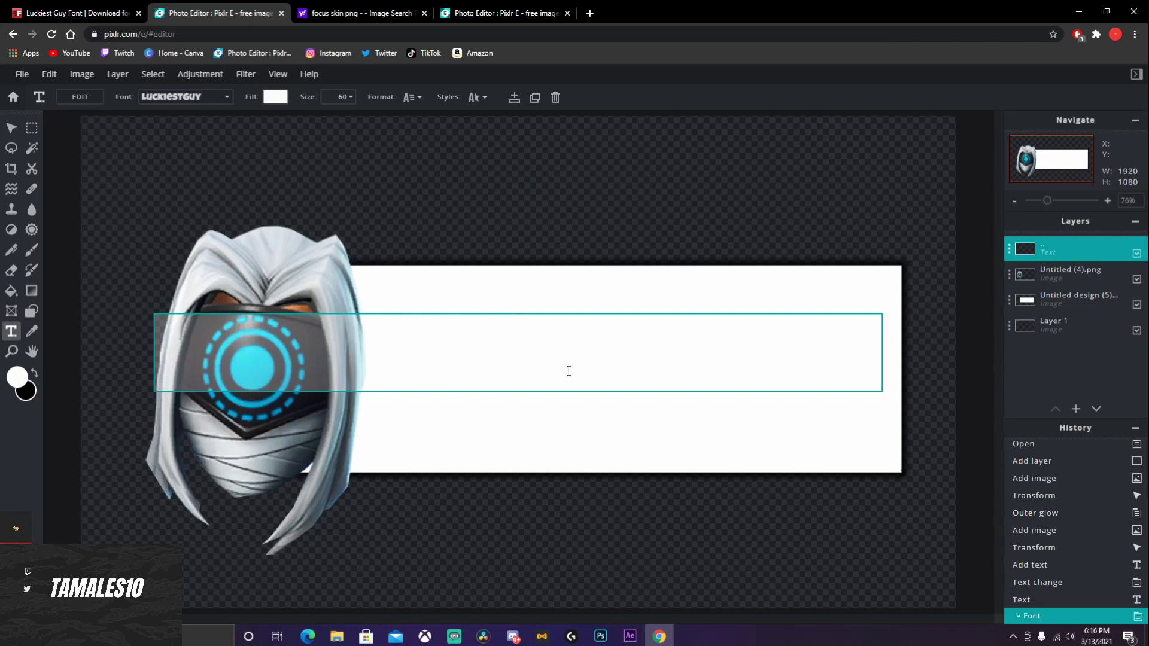